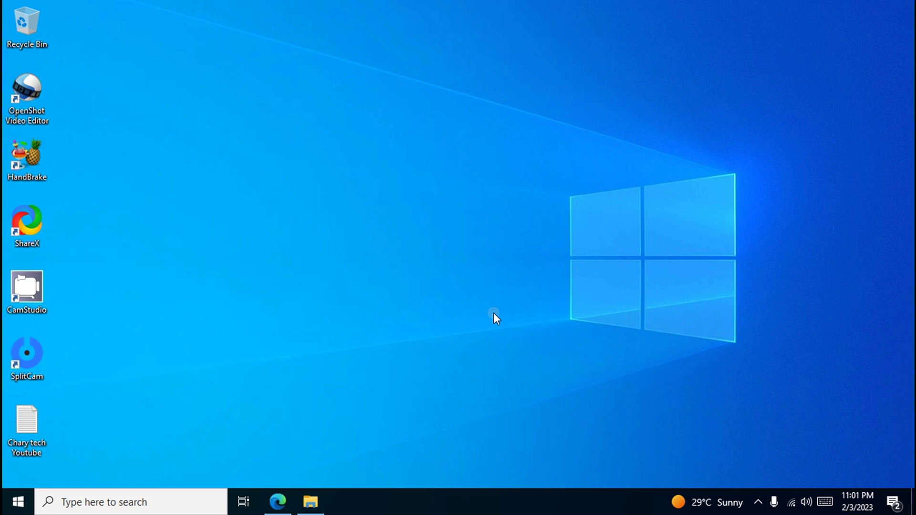
- From the "mysql download" search results, go through MySQL Downloads and MySQL Community (GPL) Downloads to the MySQL Installer for Windows page
click(467, 188)
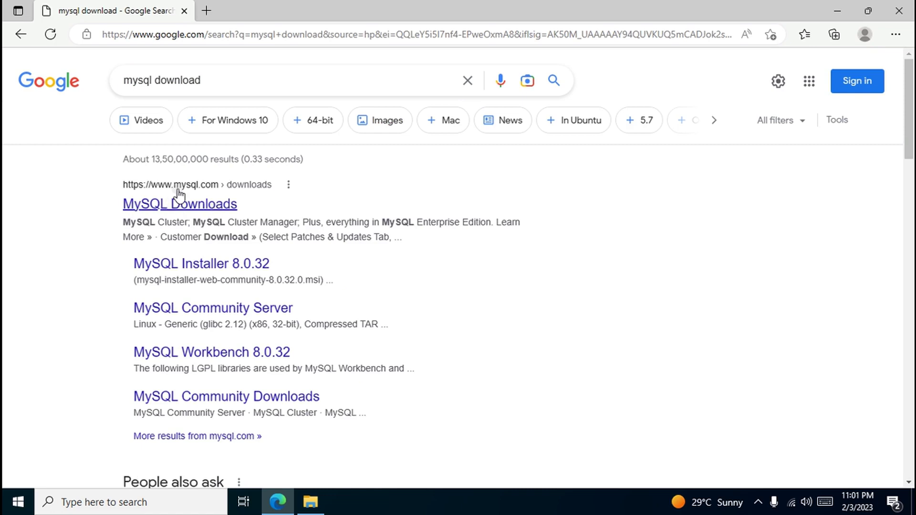
click(201, 209)
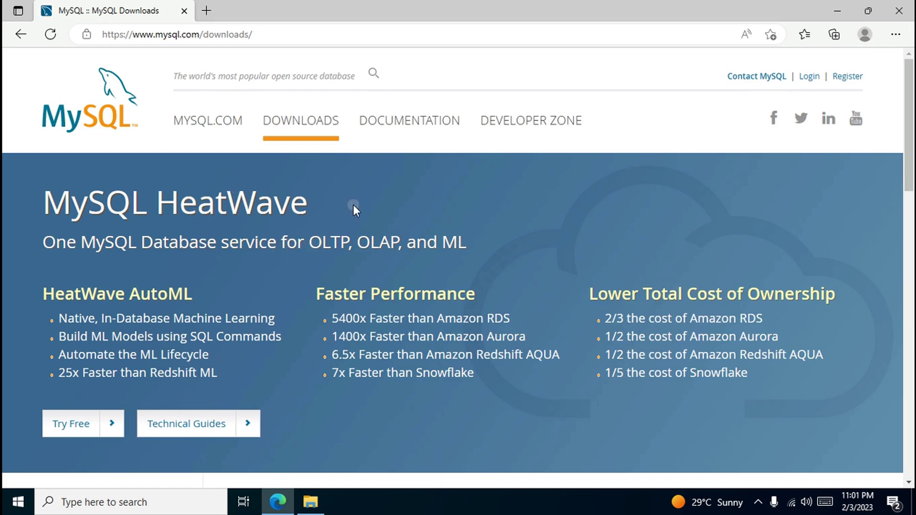
scroll(353, 205, down, 4)
scroll(354, 206, down, 2)
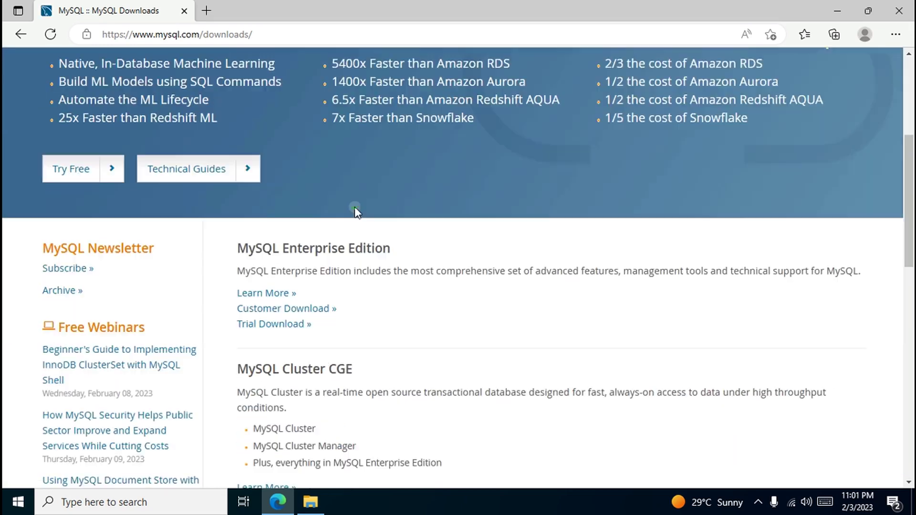
scroll(354, 213, down, 4)
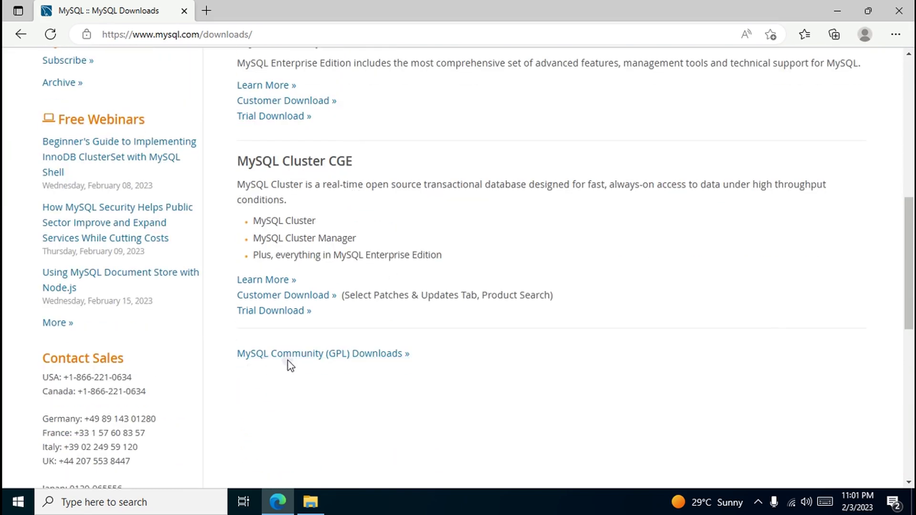
click(372, 355)
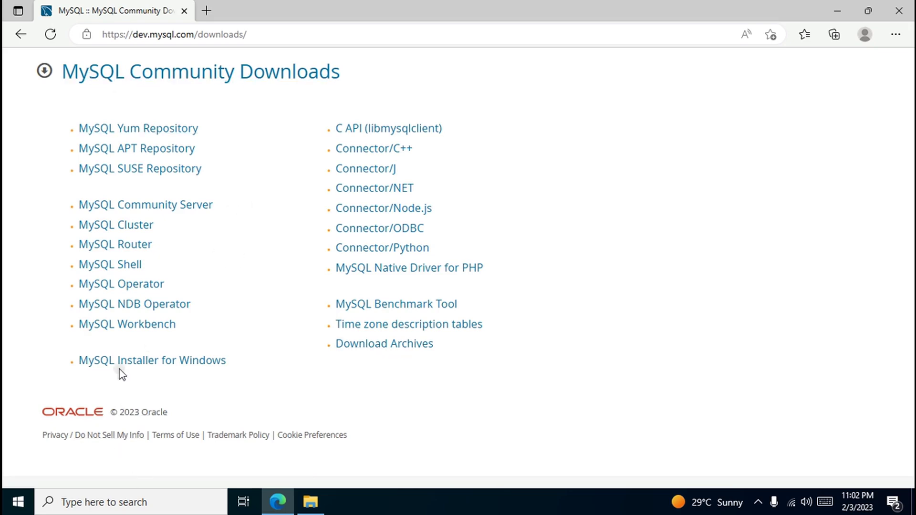
click(199, 368)
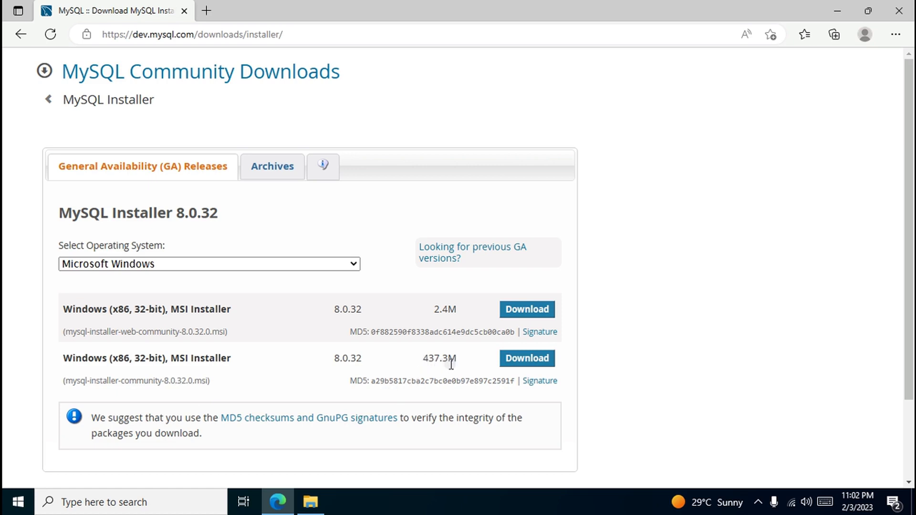
- Download the 437.3M Windows MSI installer, mysql-installer-community-8.0.32.0.msi, without logging in or signing up
click(519, 364)
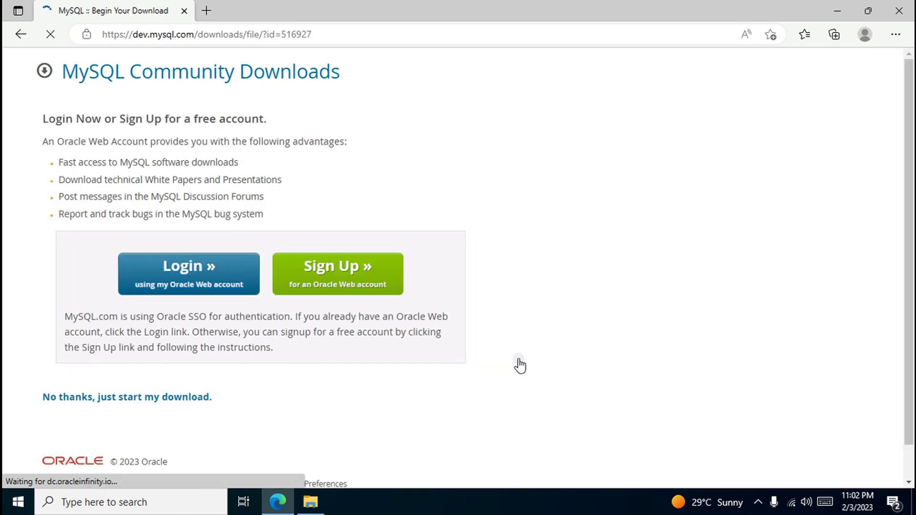
scroll(499, 309, down, 1)
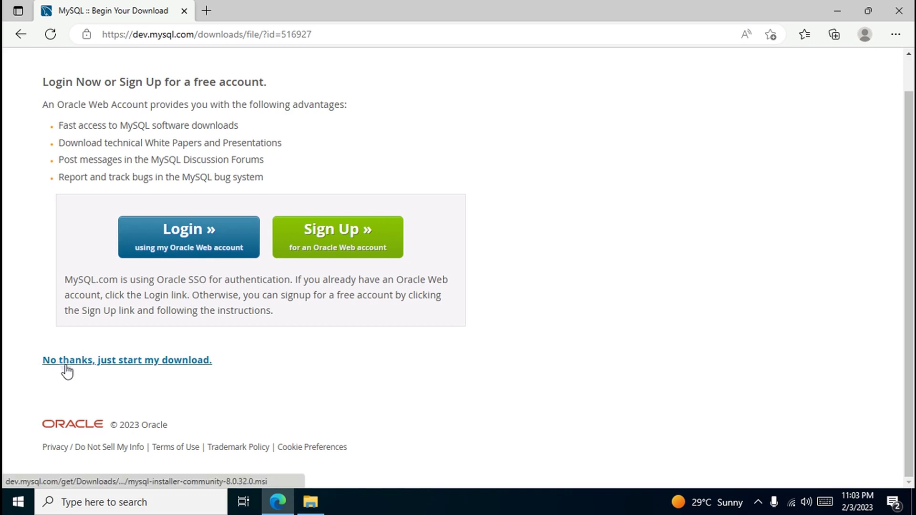
click(173, 363)
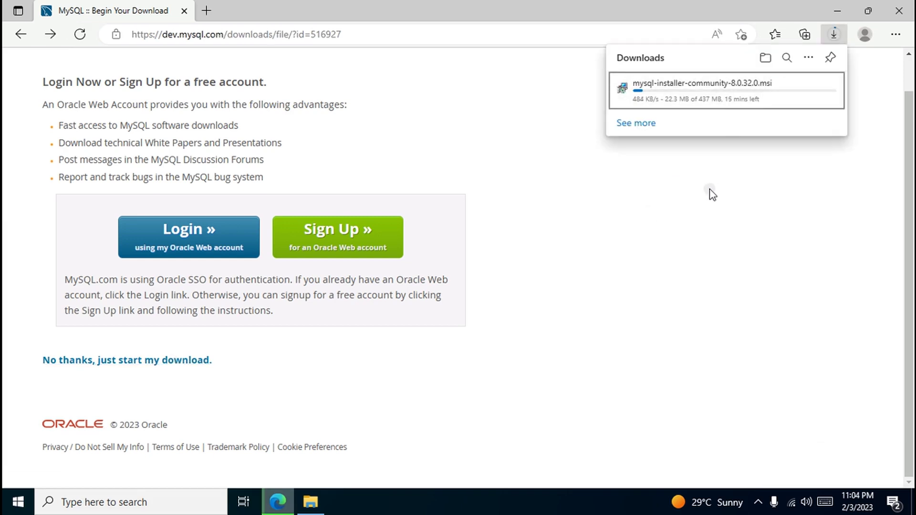
mouse_move(739, 96)
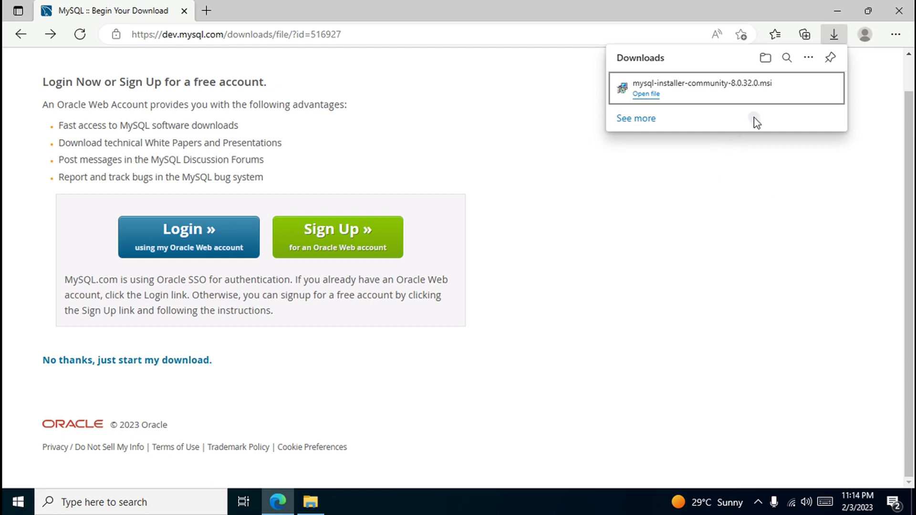
- Switch to File Explorer, run mysql-installer-community-8.0.32.0 from the Downloads folder, and minimize the folder window
click(838, 11)
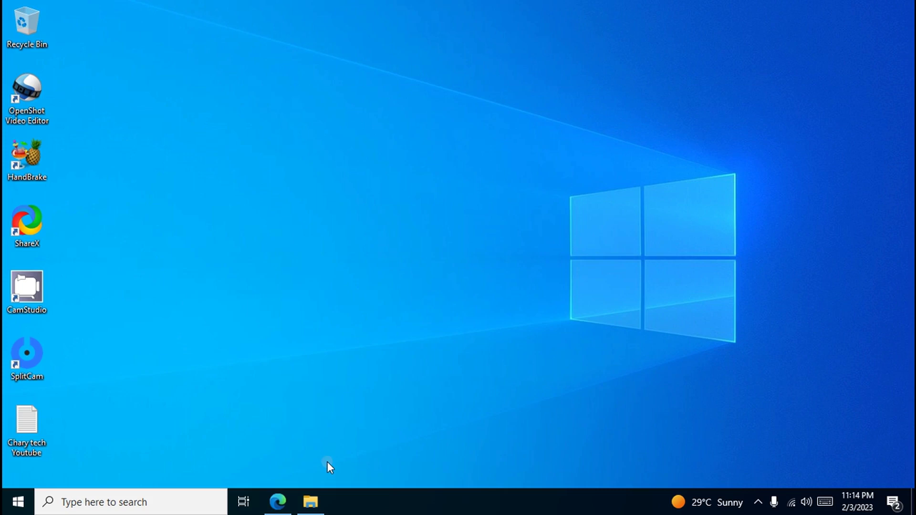
click(314, 494)
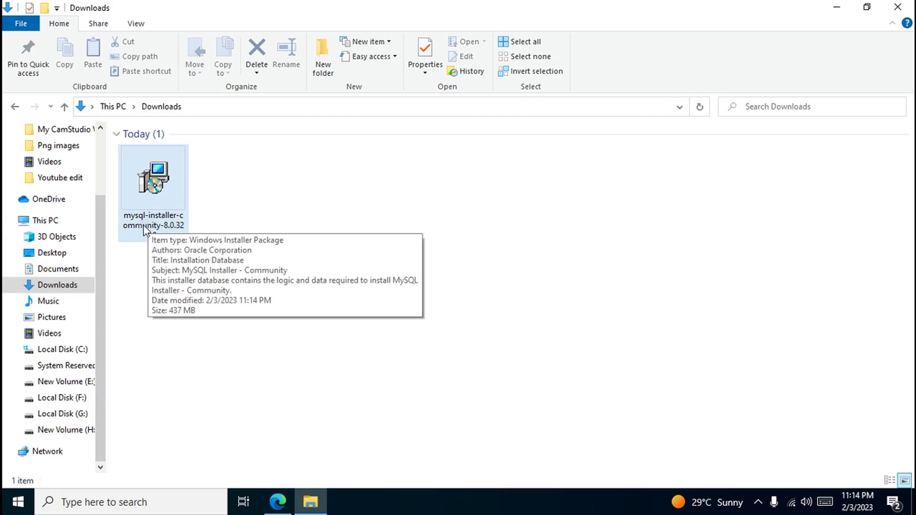
click(180, 220)
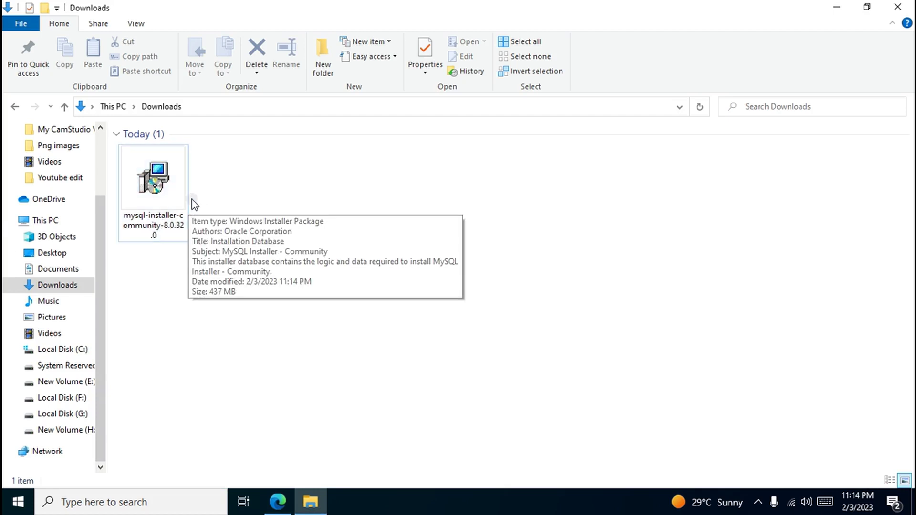
click(198, 221)
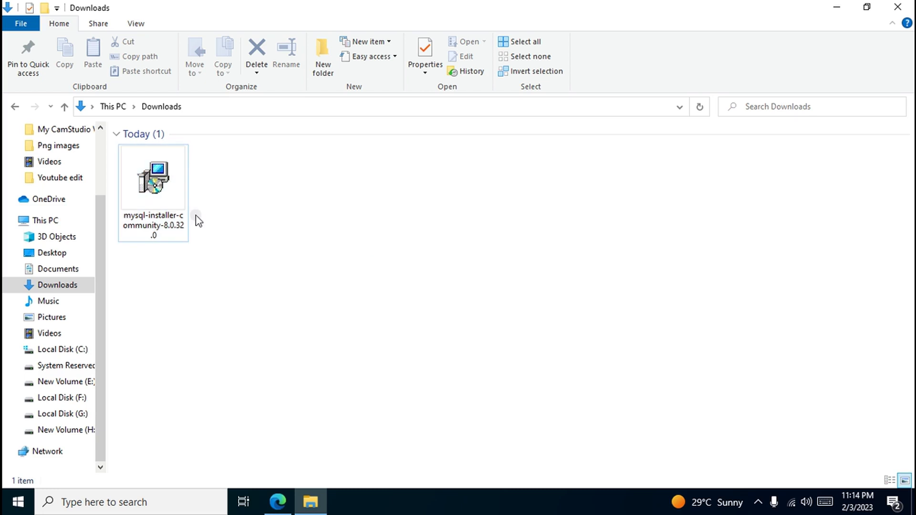
double_click(169, 192)
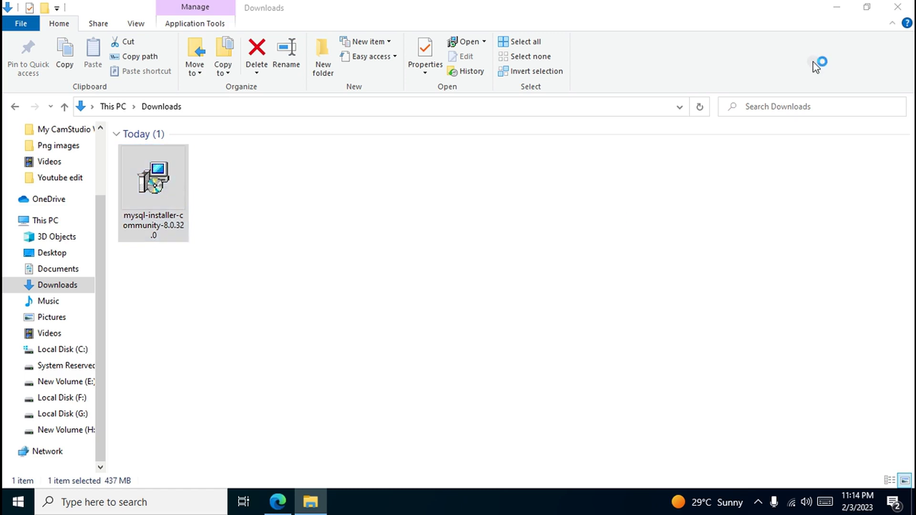
click(839, 8)
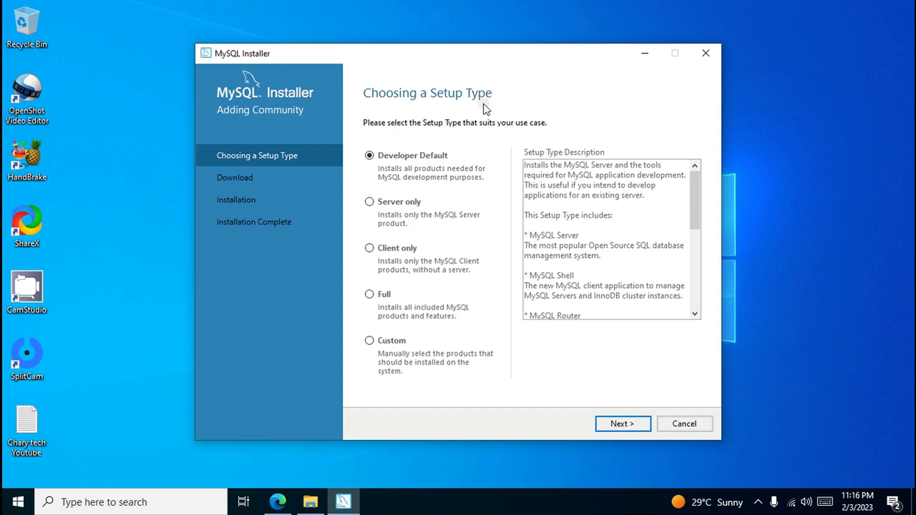
- Choose the Custom setup type and add MySQL Server 8.0.32 - X64 to the products to be installed
click(390, 349)
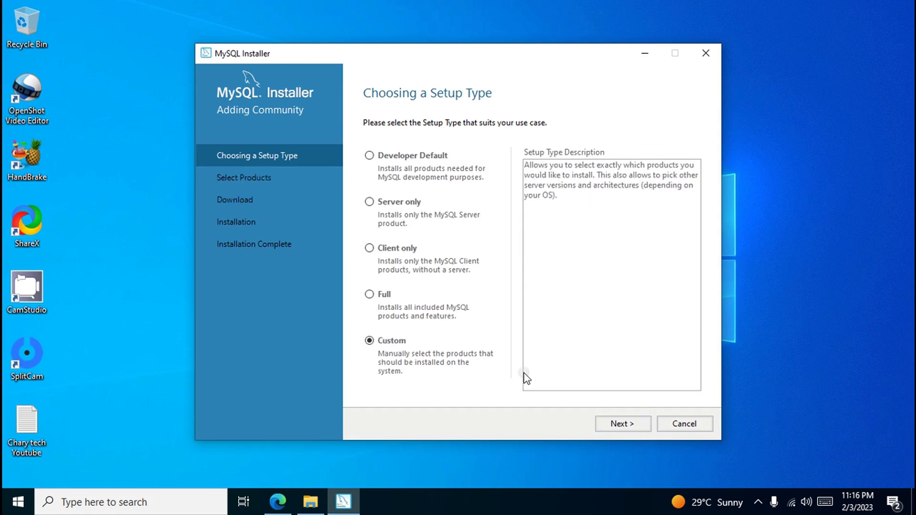
click(613, 427)
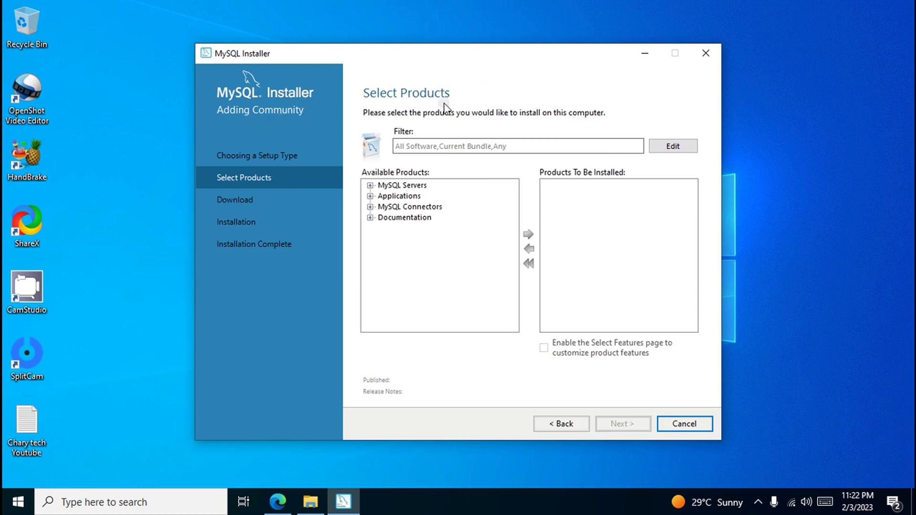
click(371, 186)
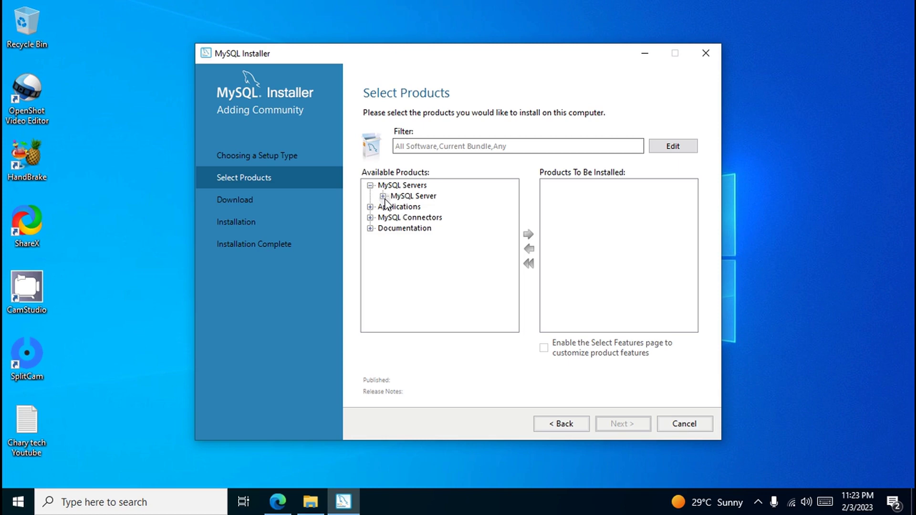
click(383, 196)
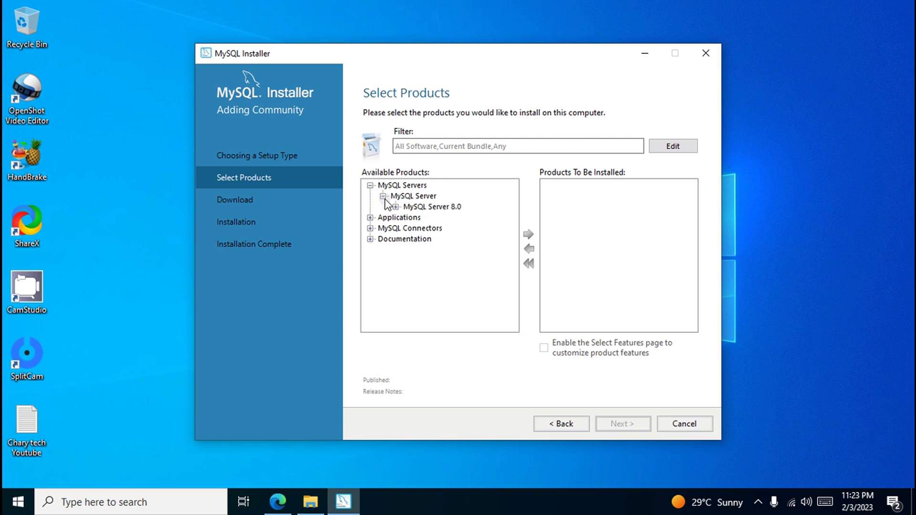
click(426, 208)
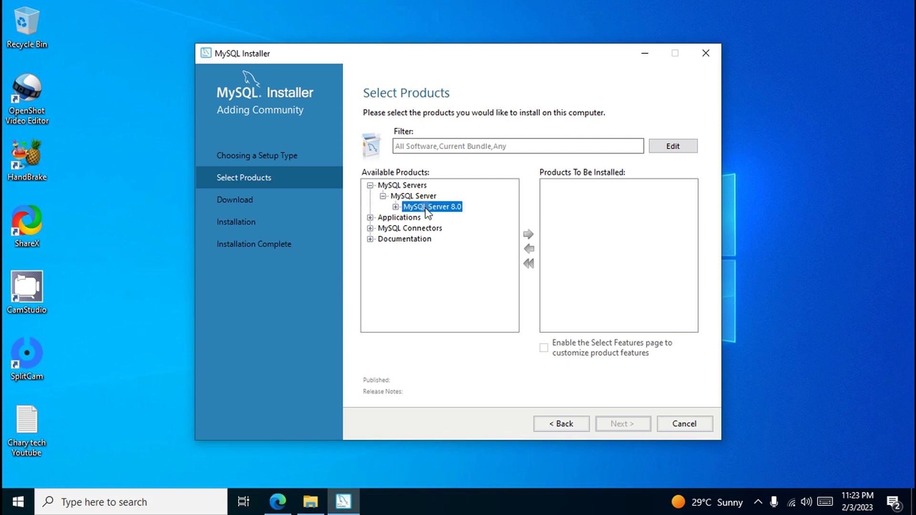
click(395, 207)
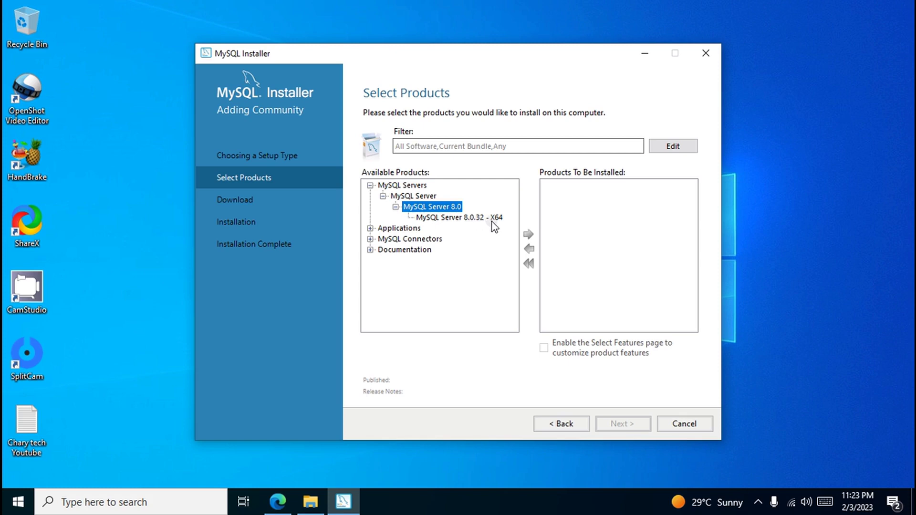
click(466, 218)
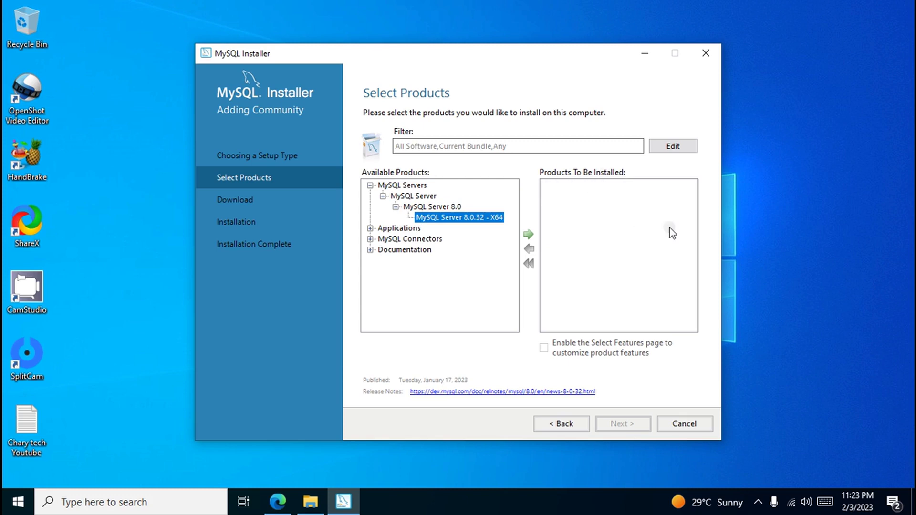
click(528, 235)
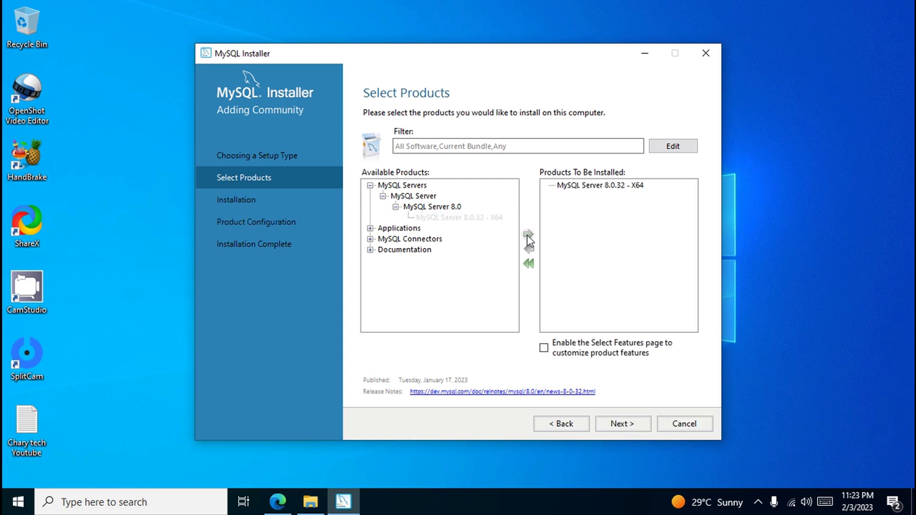
- Add MySQL Workbench 8.0.32 - X64 from Applications to the products to be installed
click(370, 228)
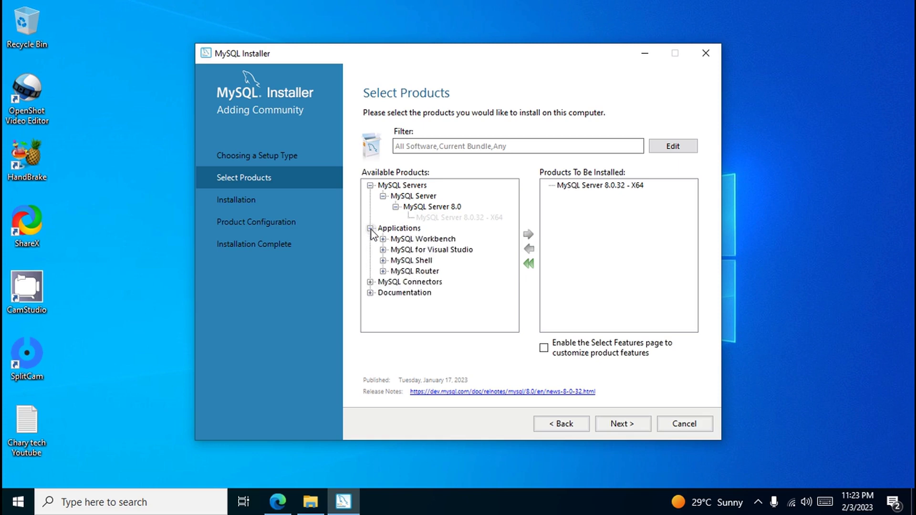
click(409, 242)
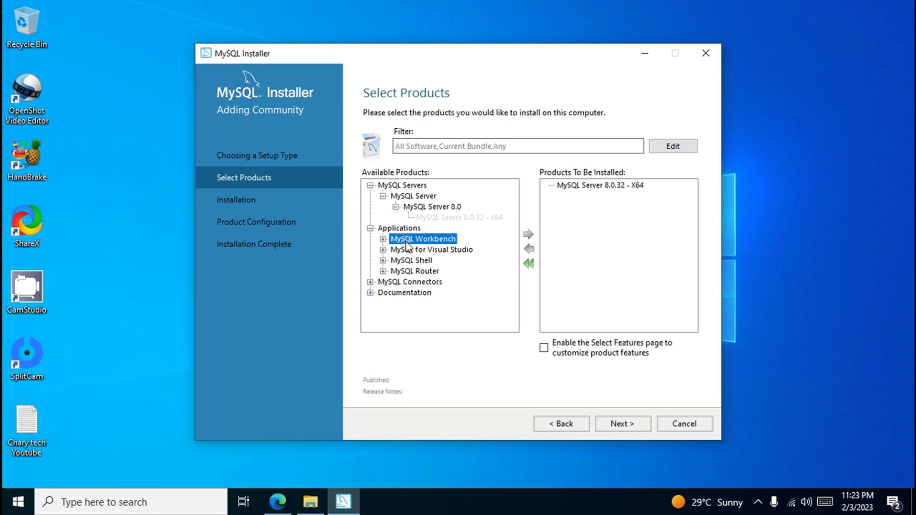
click(382, 239)
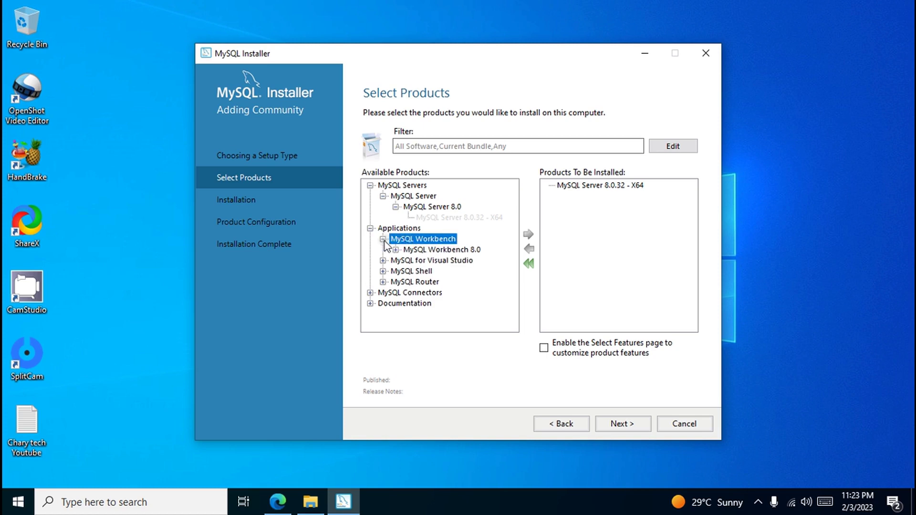
click(457, 251)
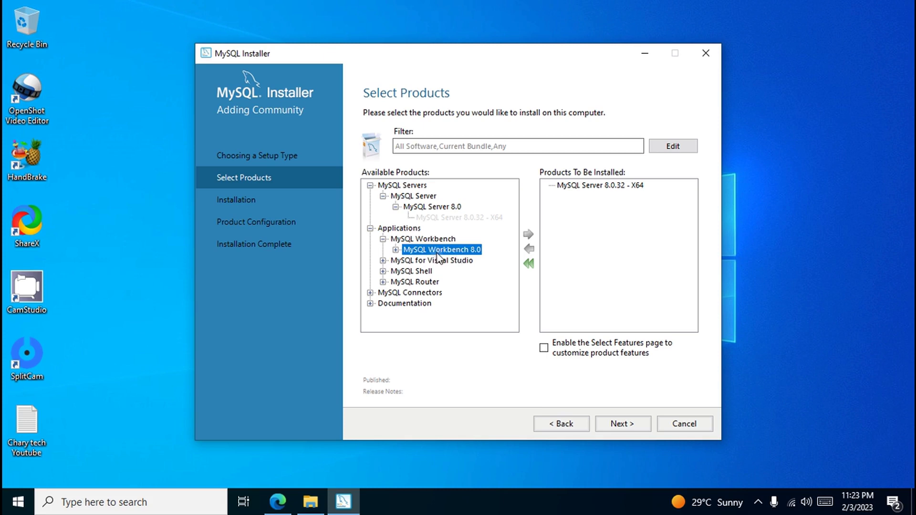
click(395, 249)
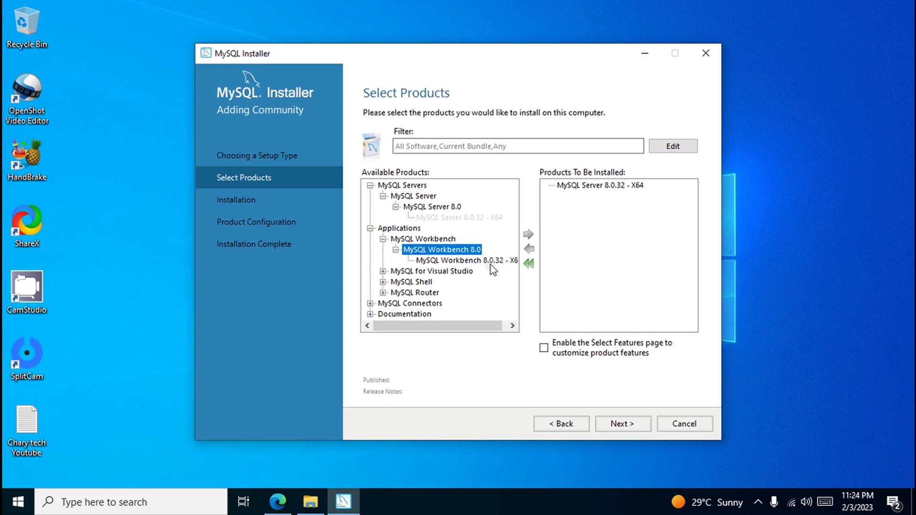
click(439, 261)
click(528, 234)
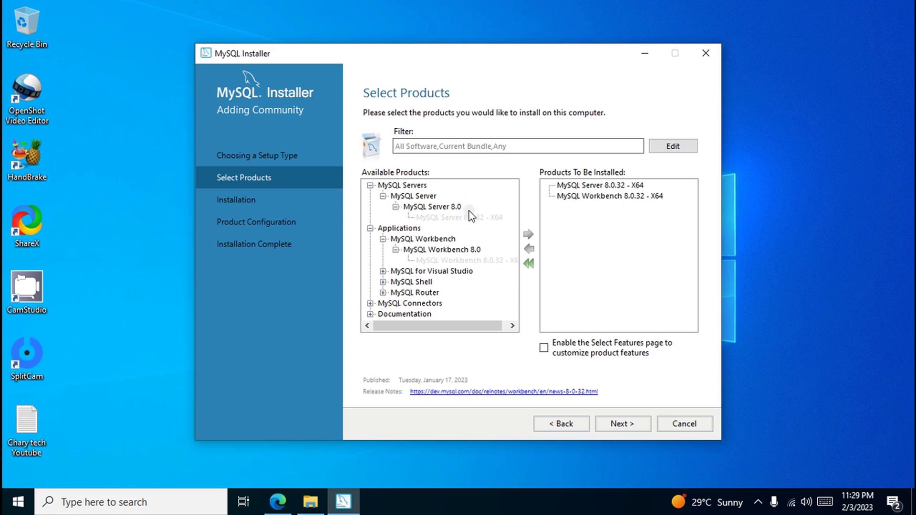
- Add MySQL Shell 8.0.32 - X64 to the products to be installed and proceed to the Installation page
click(383, 282)
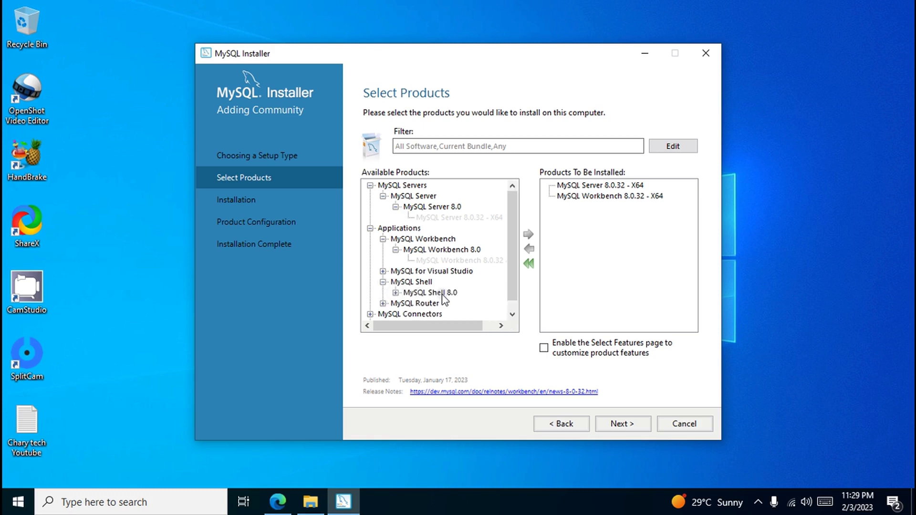
click(396, 292)
scroll(426, 296, down, 1)
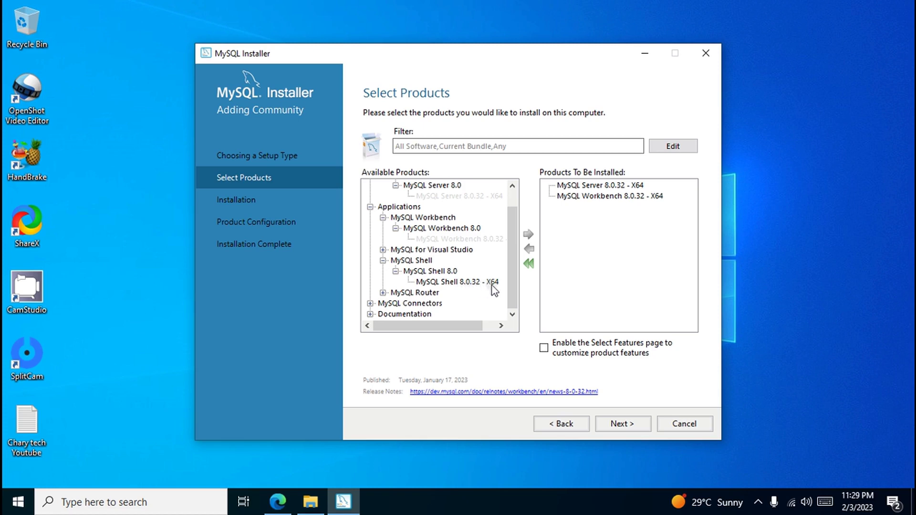
click(460, 283)
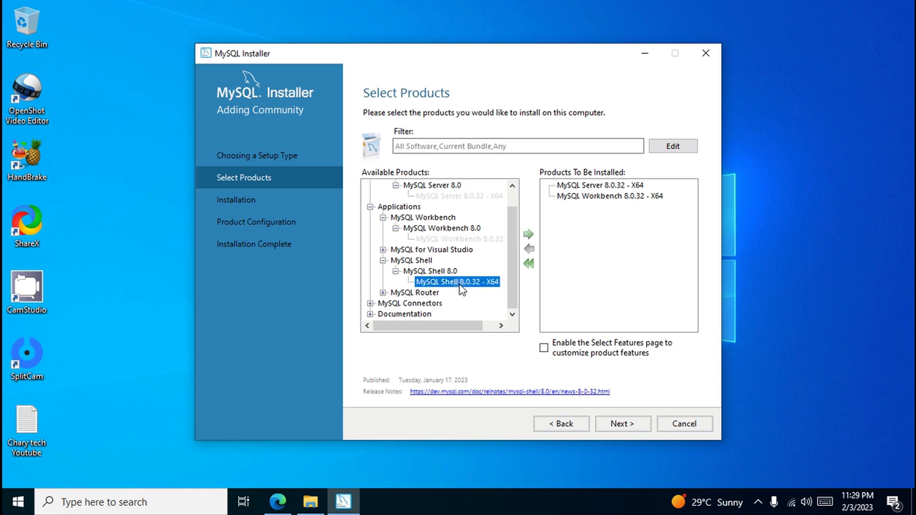
click(530, 234)
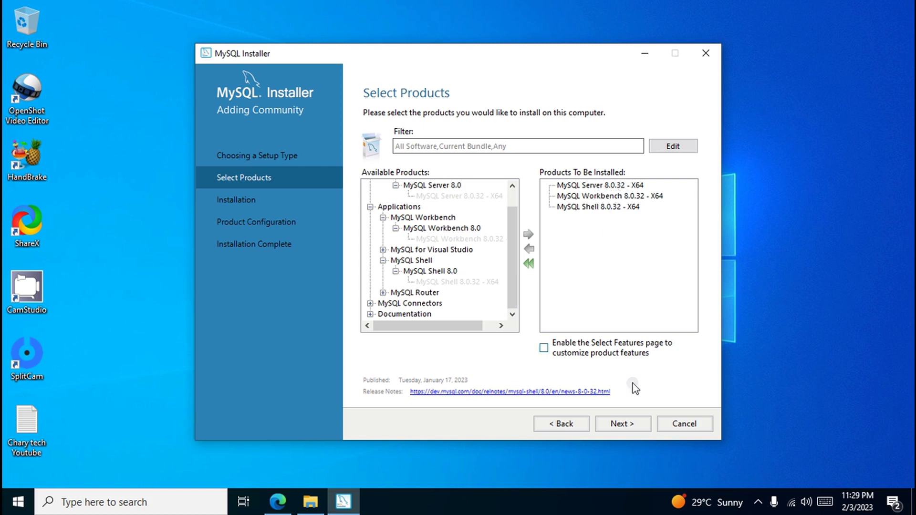
click(619, 424)
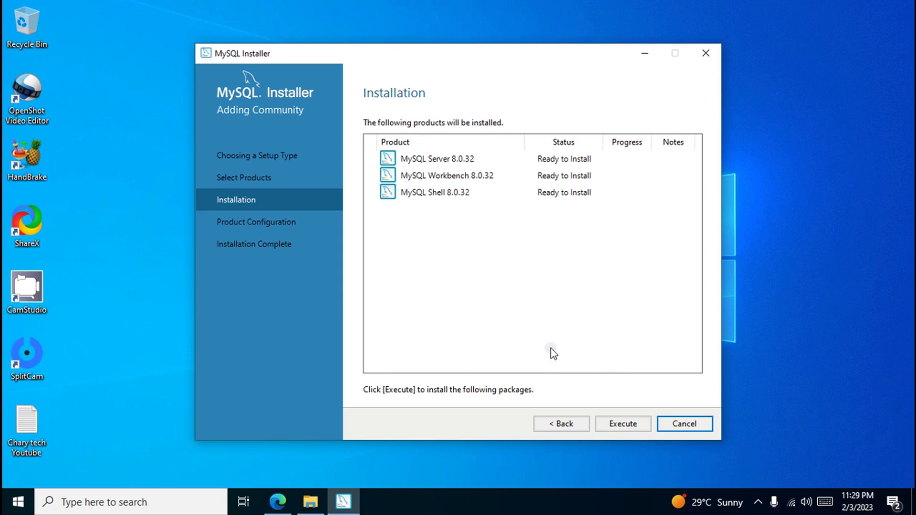
- Install the MySQL Server, Workbench and Shell 8.0.32 packages and proceed to Product Configuration
click(623, 426)
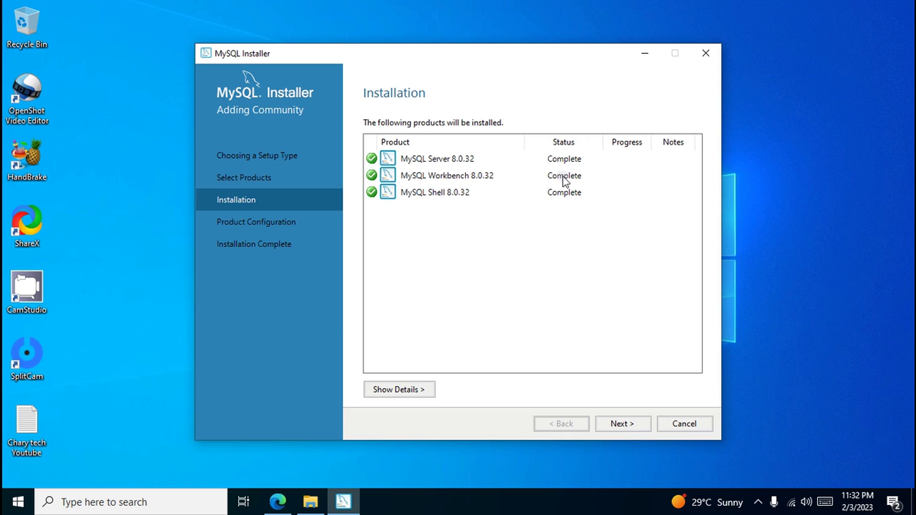
click(625, 429)
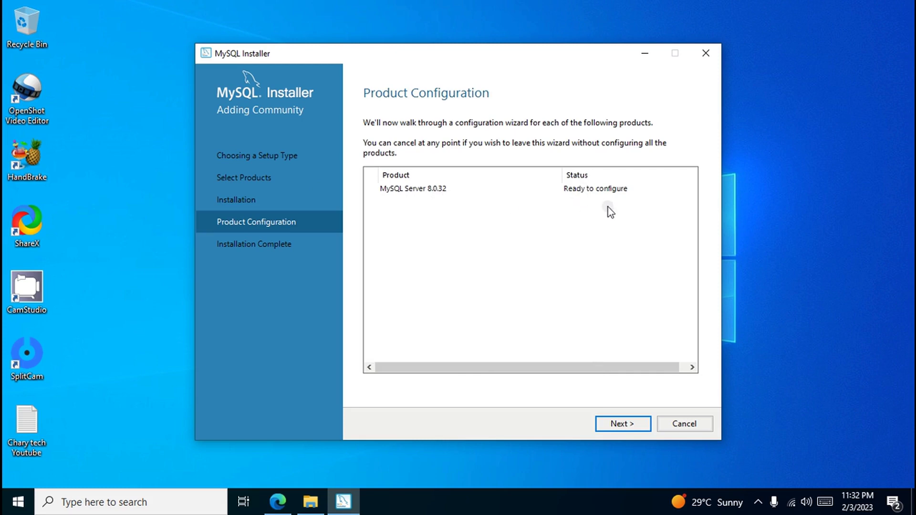
- Start configuring MySQL Server 8.0.32, keeping Development Computer, TCP/IP port 3306 and strong password encryption
click(620, 426)
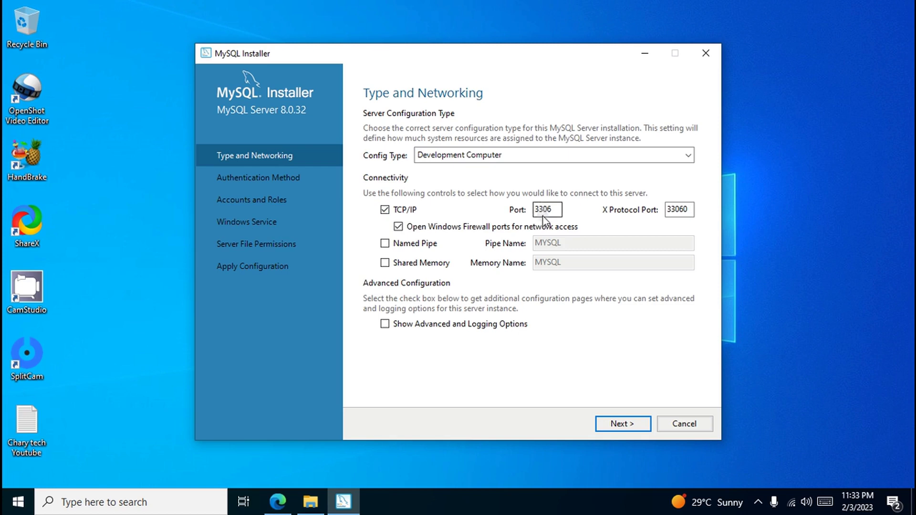
click(622, 430)
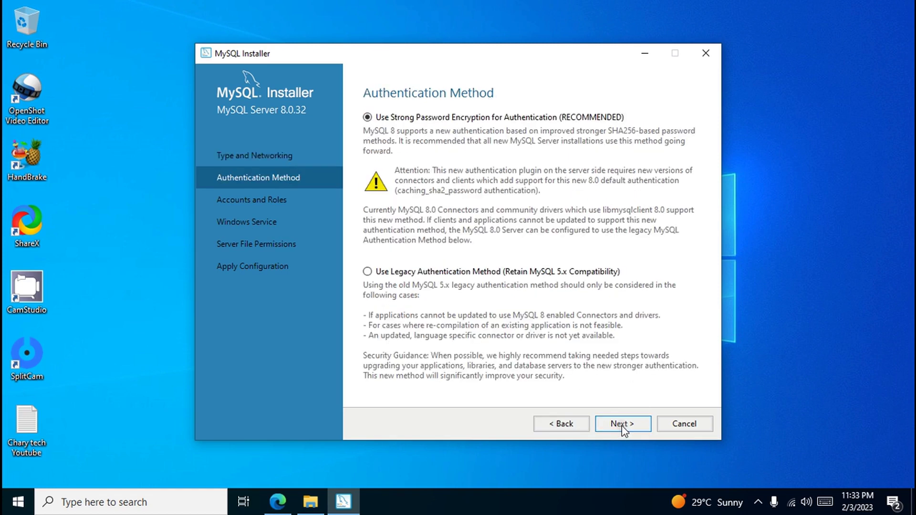
click(622, 430)
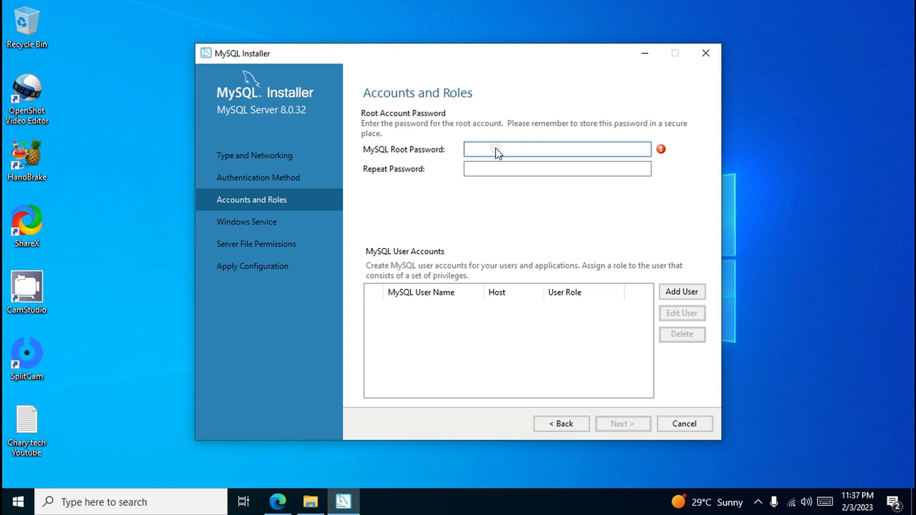
- Enter the MySQL root password and repeat it for confirmation
text(******)
click(539, 170)
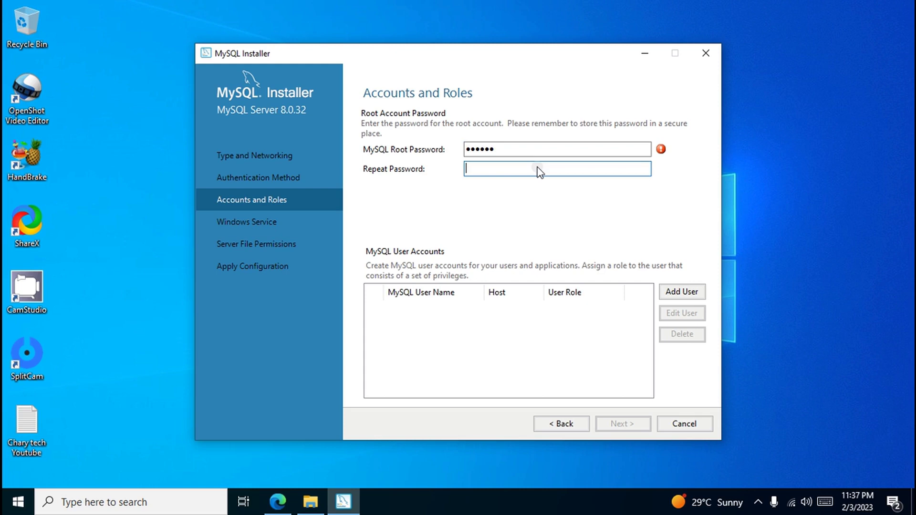
text(******)
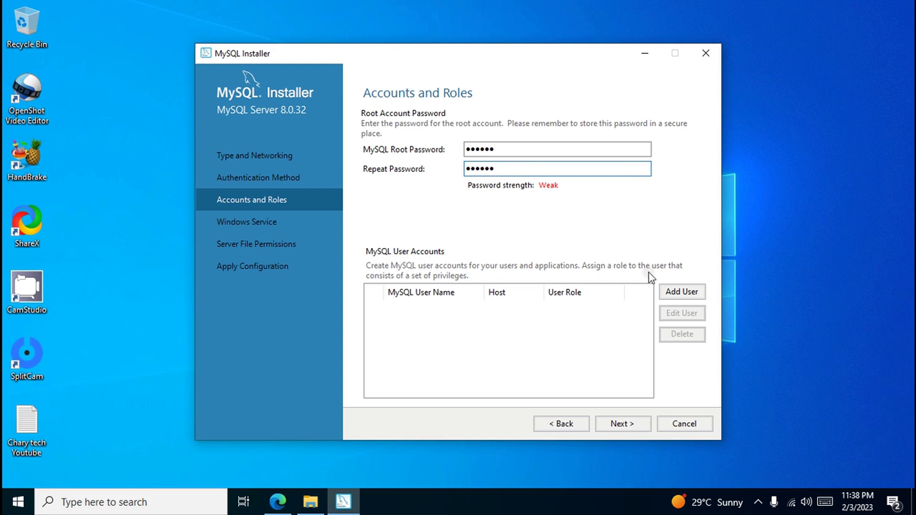
click(680, 293)
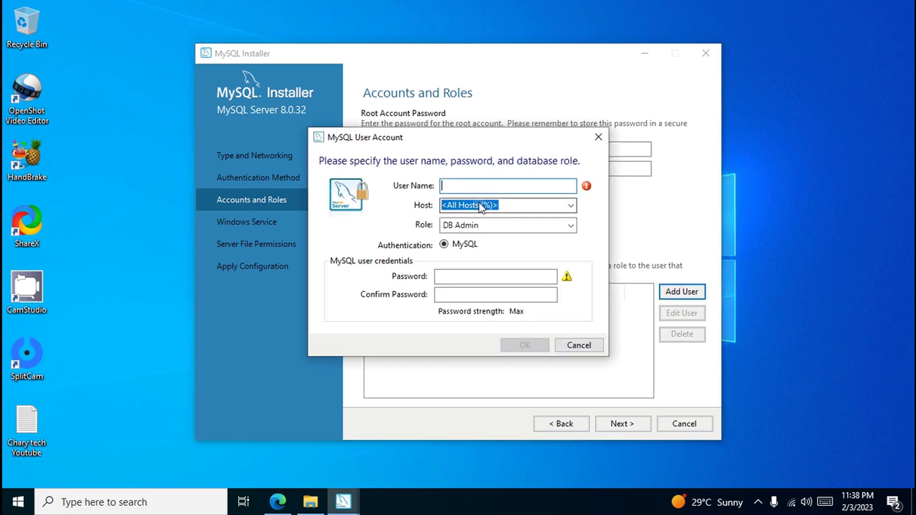
click(470, 187)
click(579, 346)
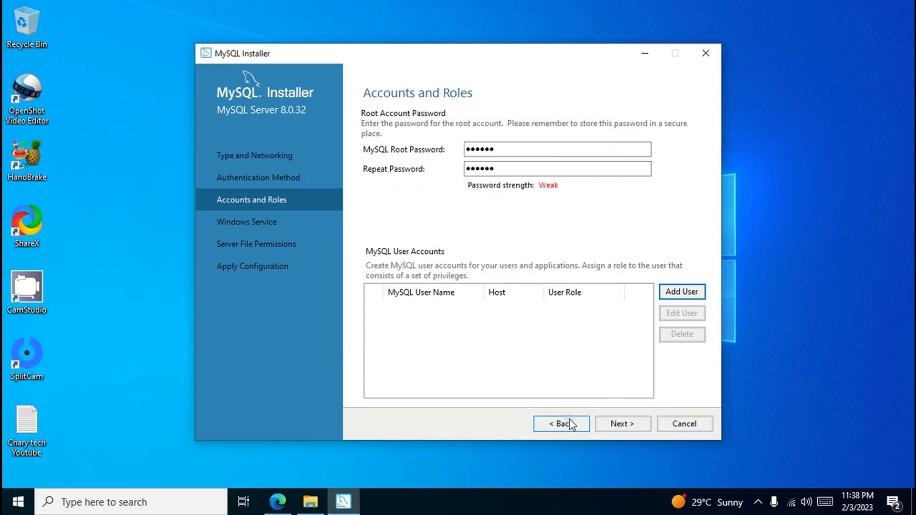
- Keep the MySQL80 Windows service under the Standard System Account and the full-access file permissions, and apply the server configuration
click(623, 425)
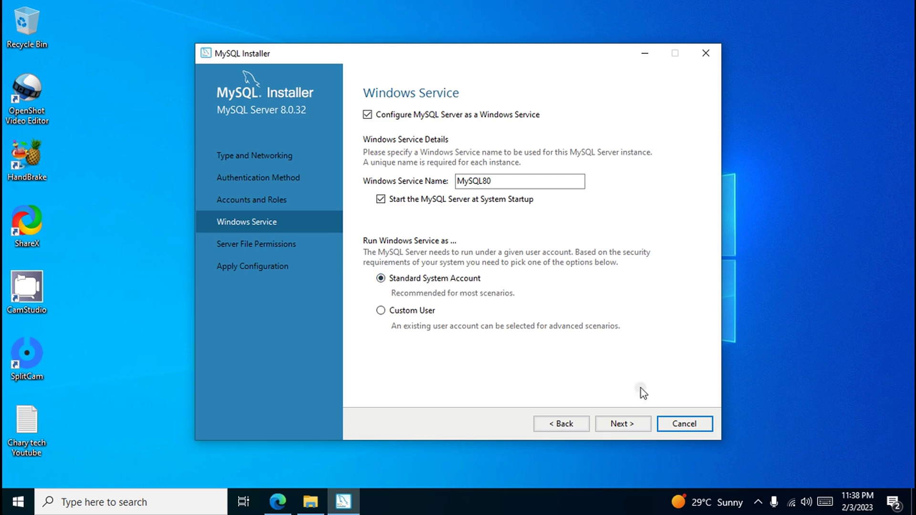
click(619, 425)
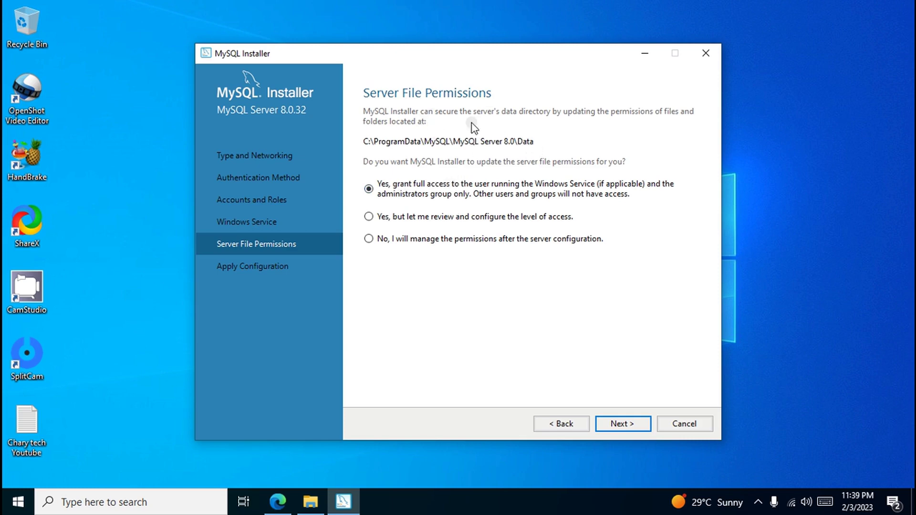
click(621, 425)
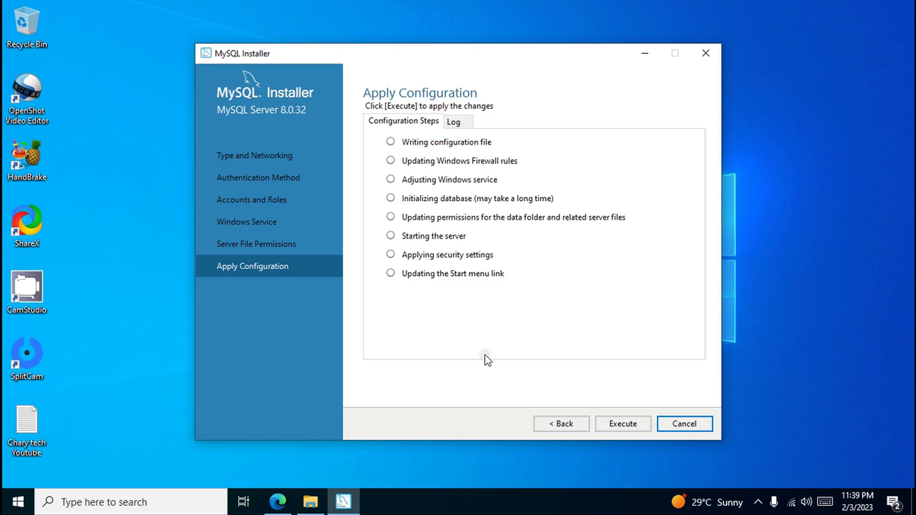
click(624, 425)
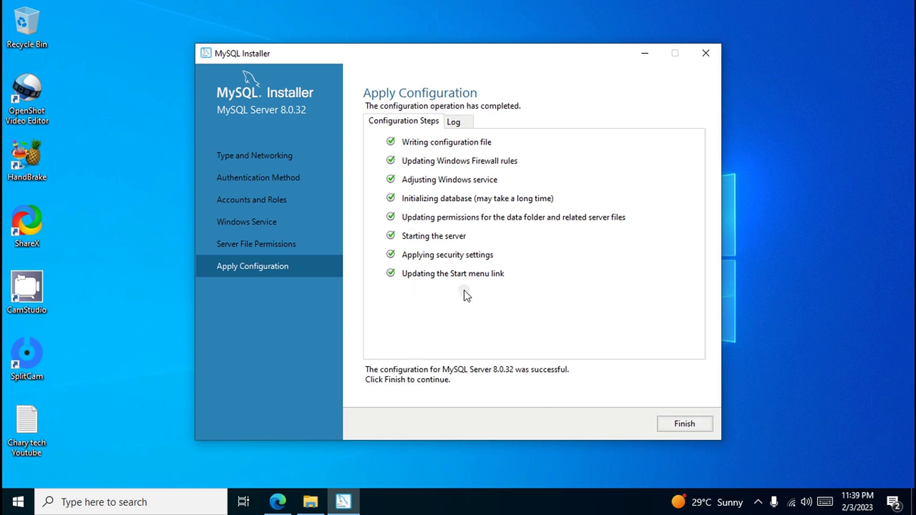
click(682, 427)
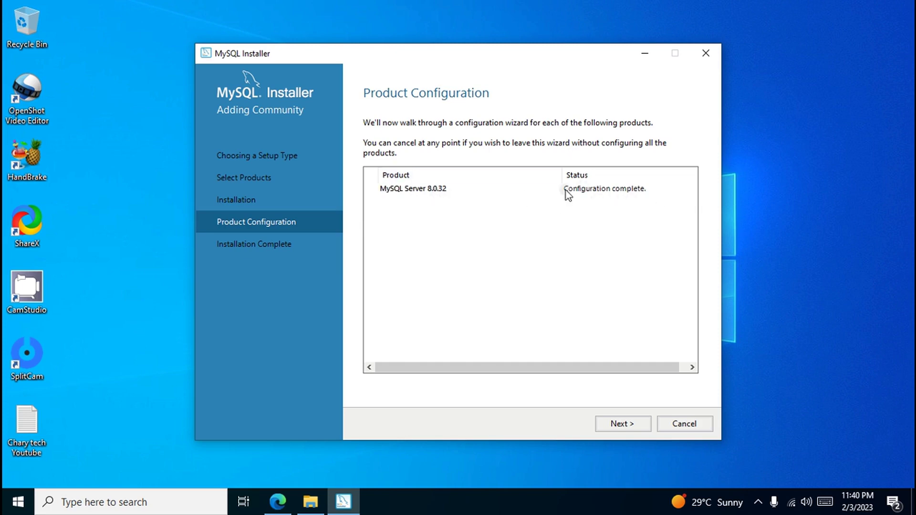
- Finish the installer with MySQL Workbench and MySQL Shell set to start after setup, and maximize the Workbench window
click(621, 426)
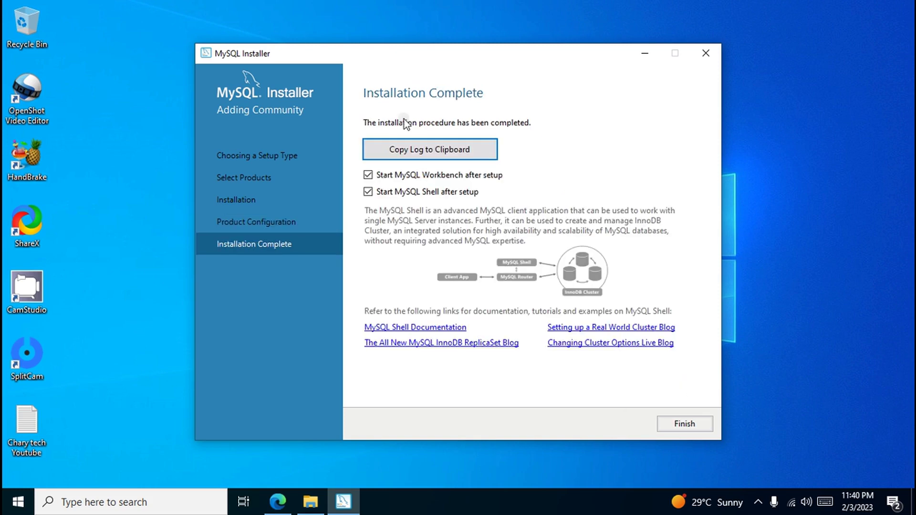
click(458, 160)
click(678, 424)
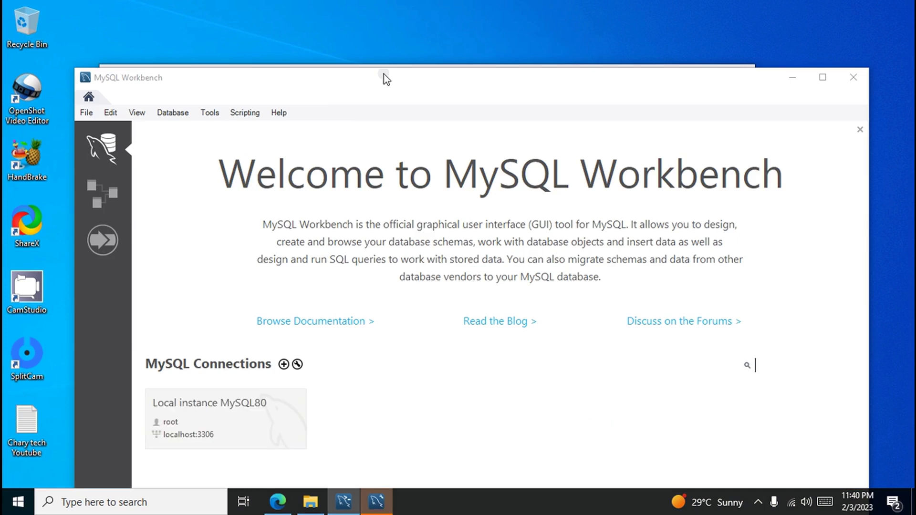
click(430, 92)
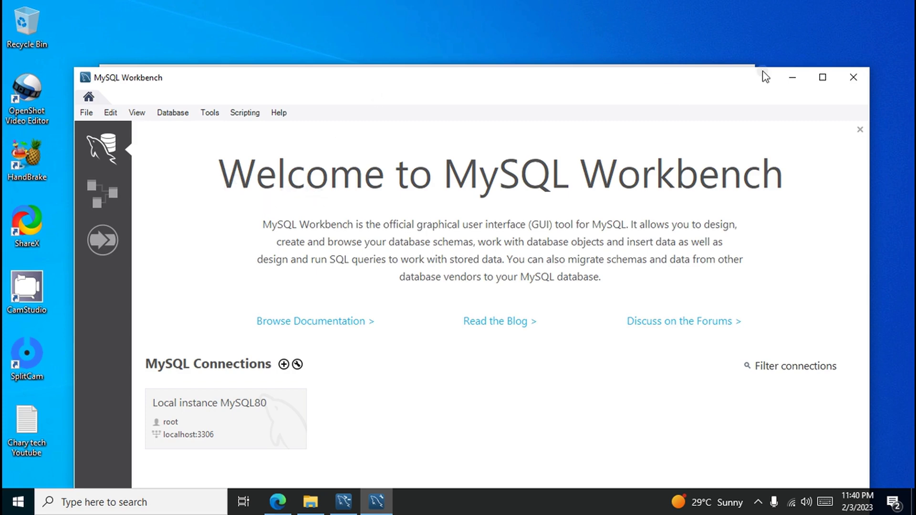
click(822, 78)
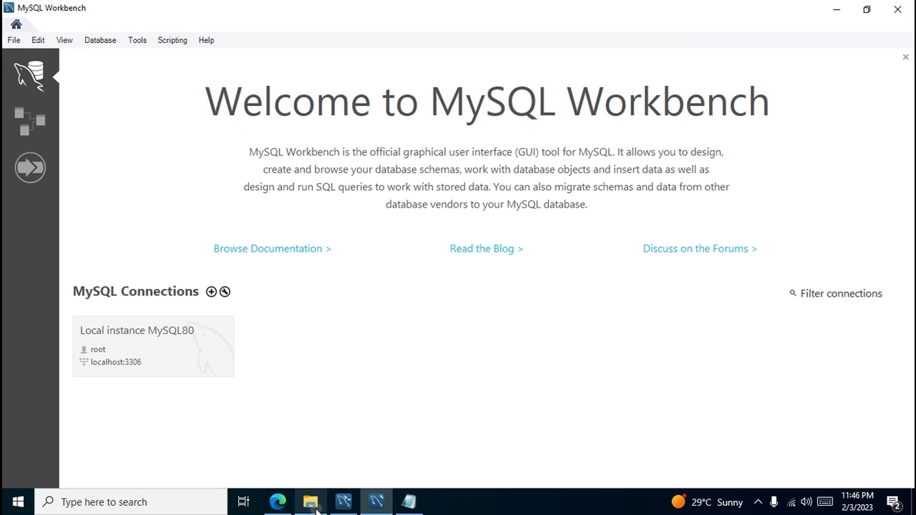
- Switch to File Explorer and open the folder C:\Program Files\MySQL\MySQL Server 8.0\bin
click(315, 509)
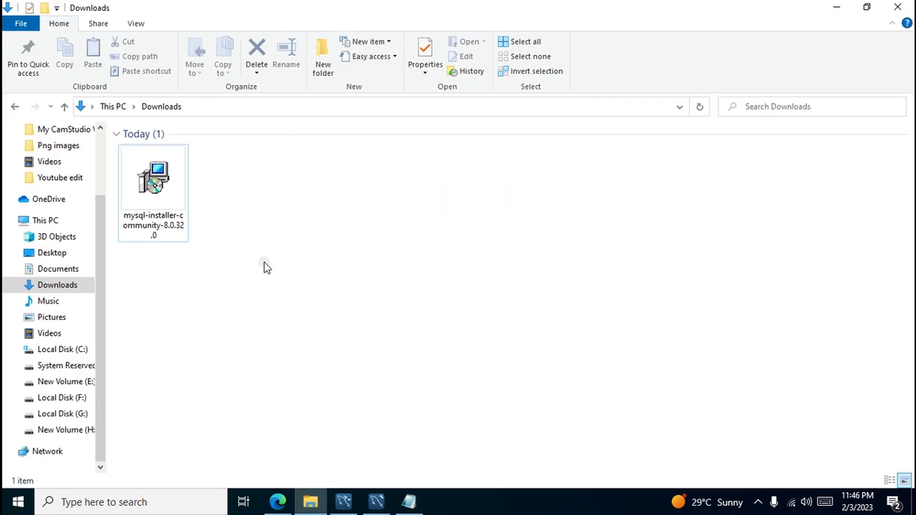
click(44, 222)
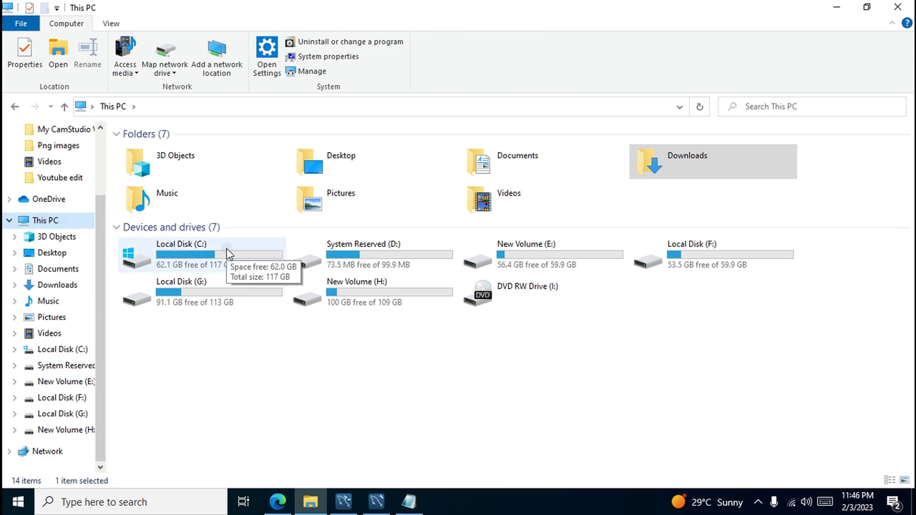
double_click(193, 254)
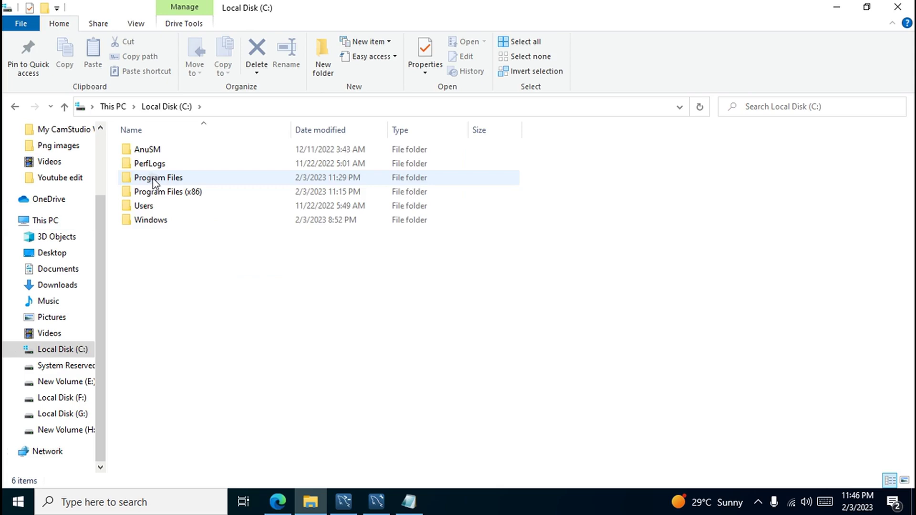
double_click(155, 180)
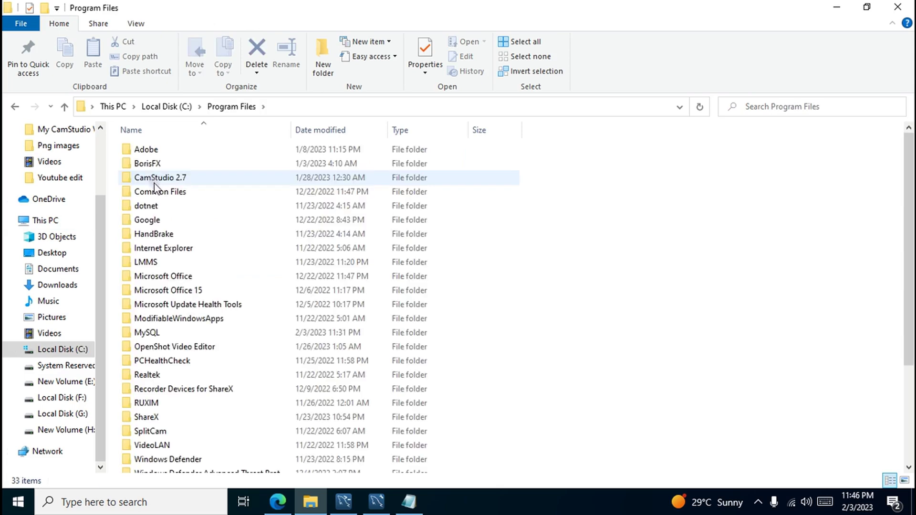
click(153, 334)
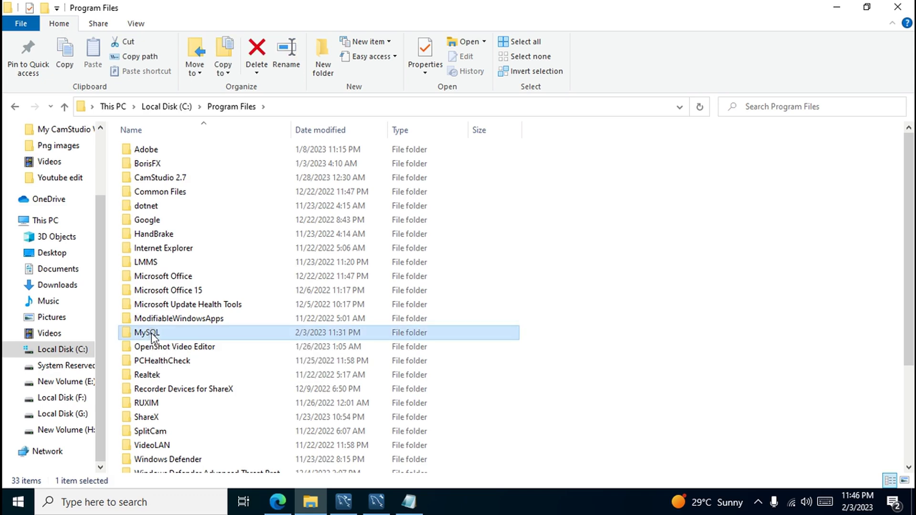
double_click(152, 336)
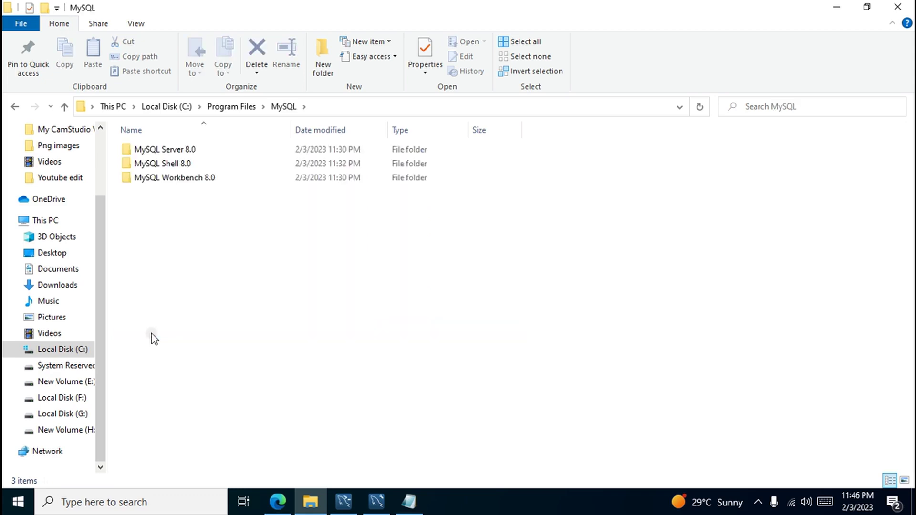
double_click(168, 151)
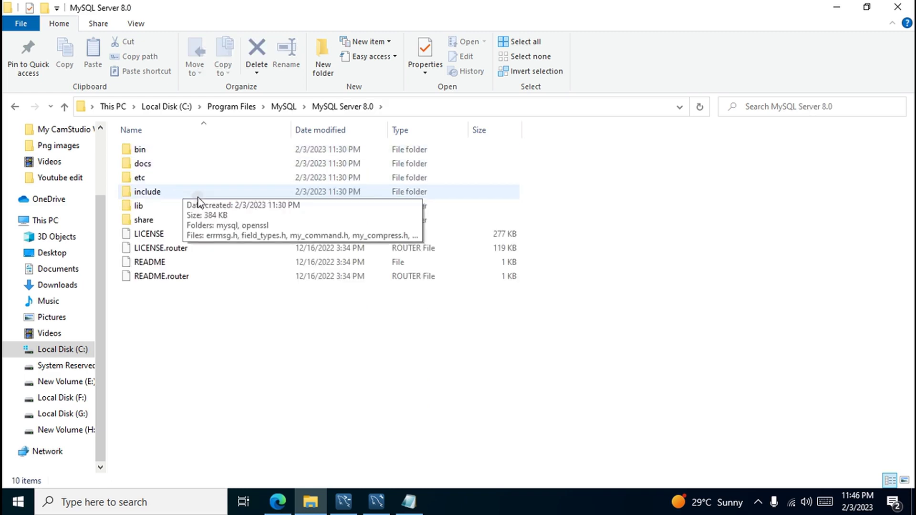
click(142, 154)
double_click(142, 154)
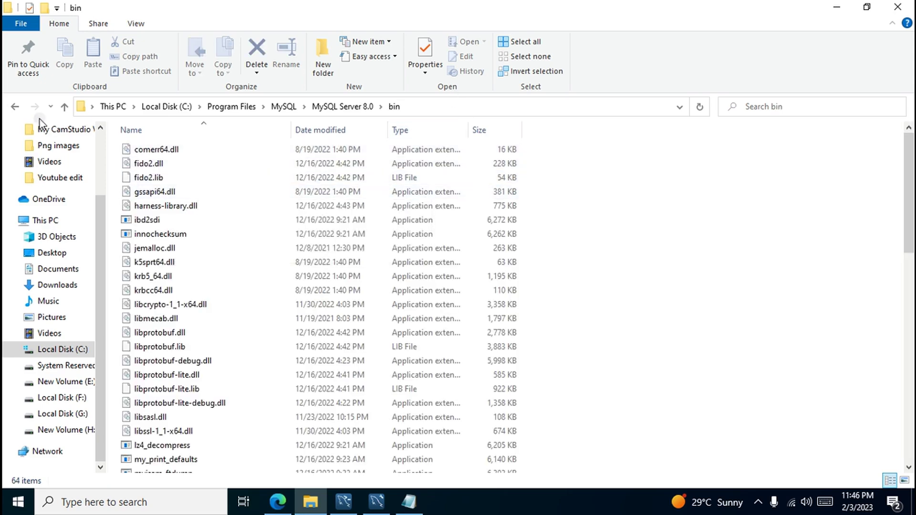
- Copy the full path of the MySQL Server bin folder and minimize the folder window
click(442, 109)
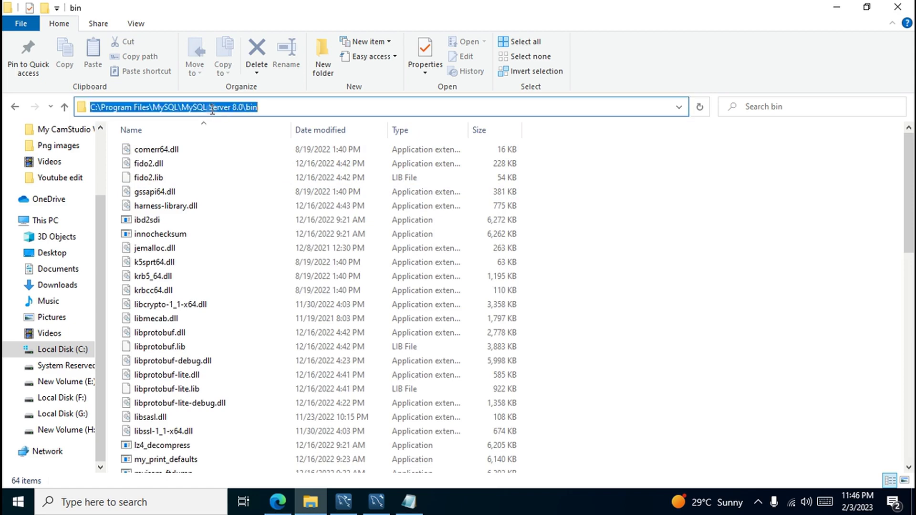
right_click(211, 109)
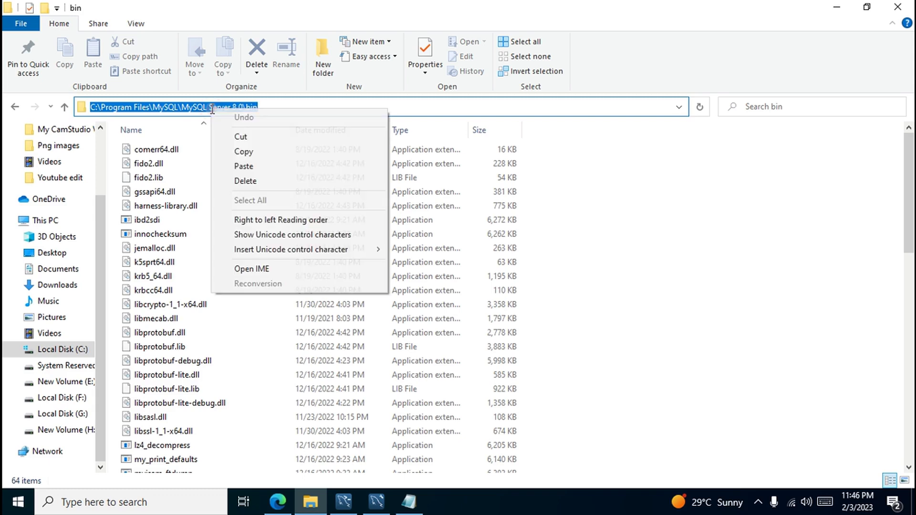
click(243, 152)
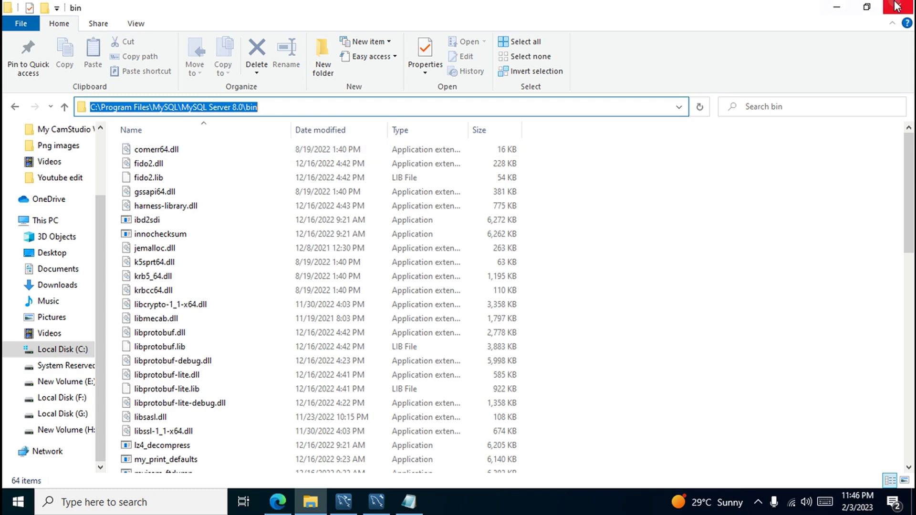
click(836, 12)
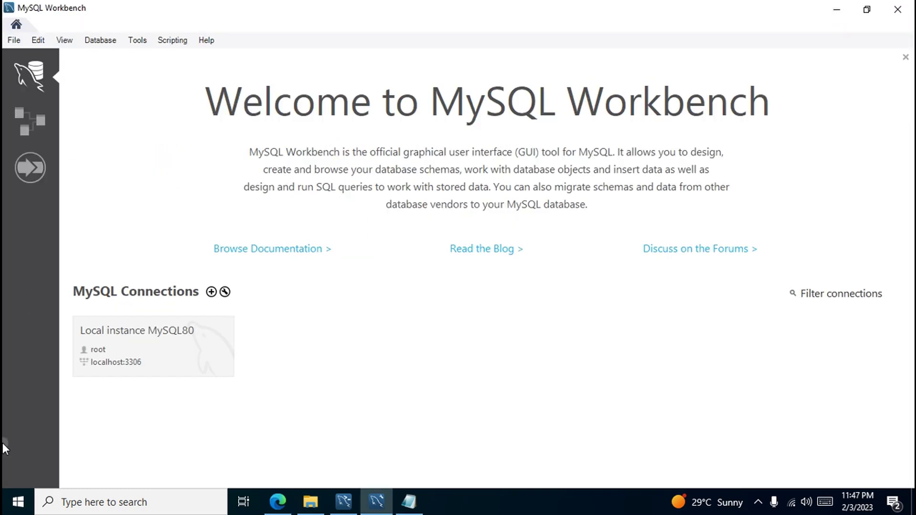
- Open the system environment variables settings from the Windows search and bring up the Environment Variables dialog
click(76, 503)
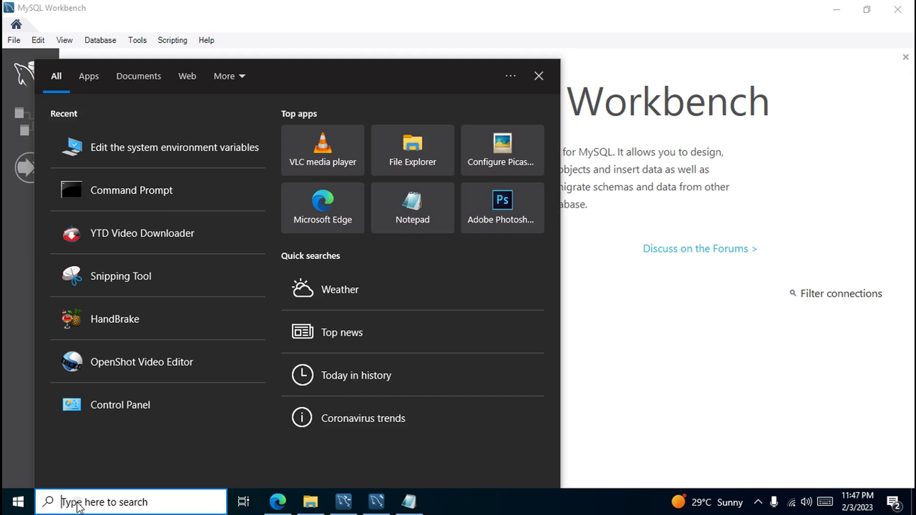
click(140, 149)
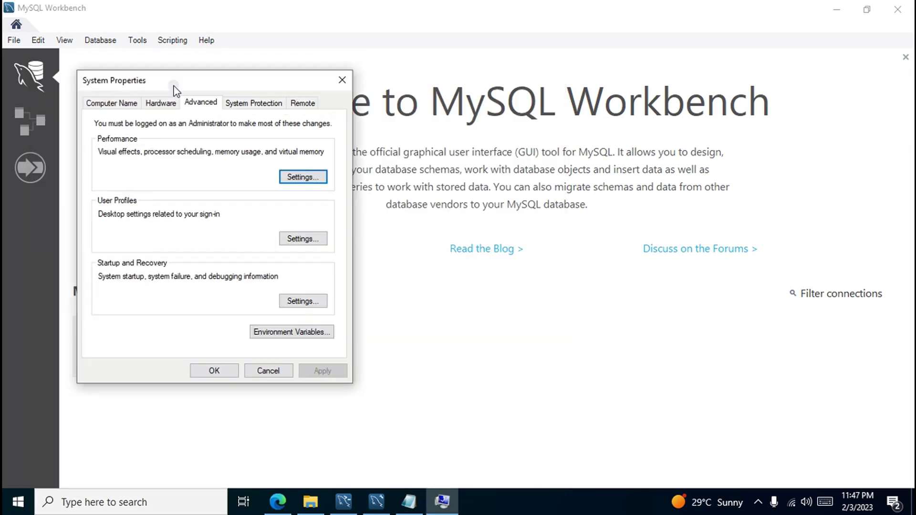
drag(187, 90, 420, 111)
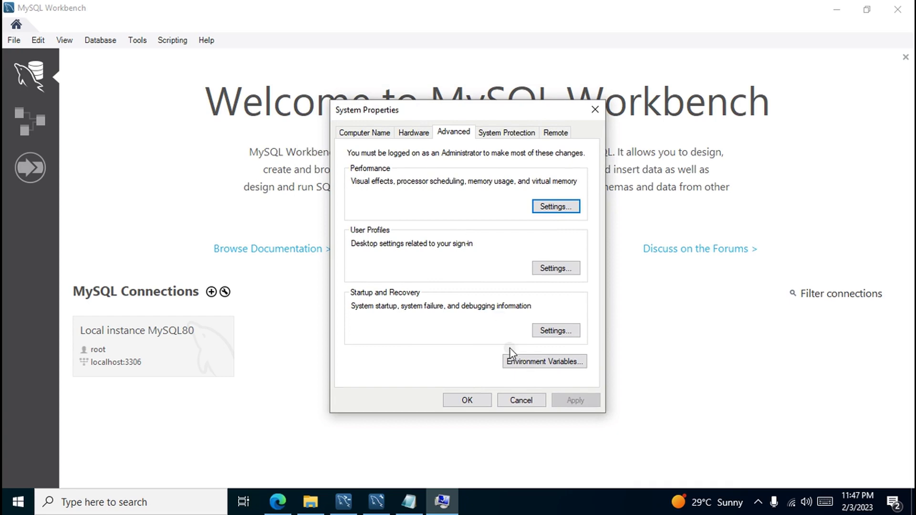
click(535, 366)
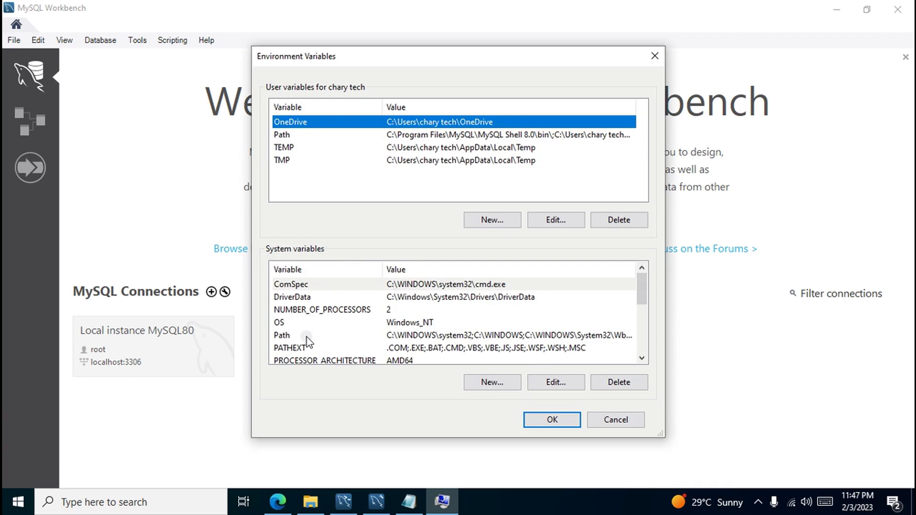
- Add the copied path C:\Program Files\MySQL\MySQL Server 8.0\bin as a new entry in the system Path variable and confirm all dialogs
click(286, 336)
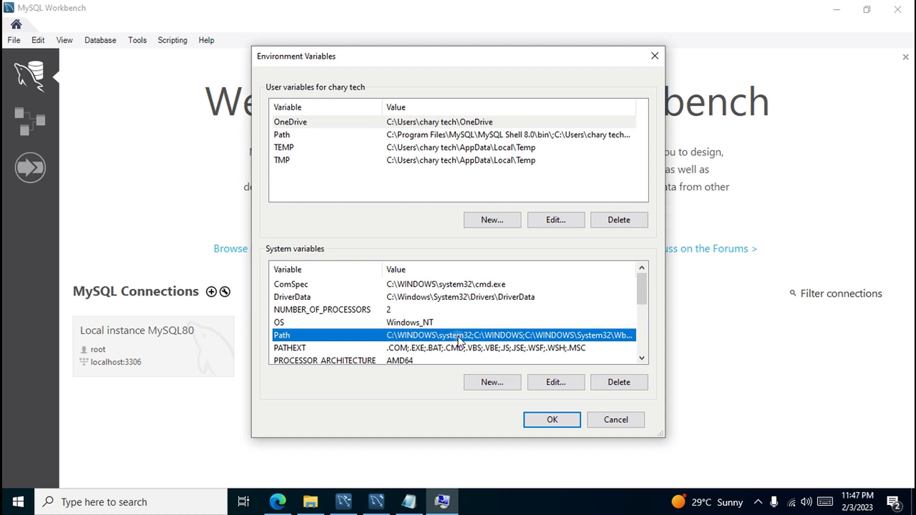
click(557, 384)
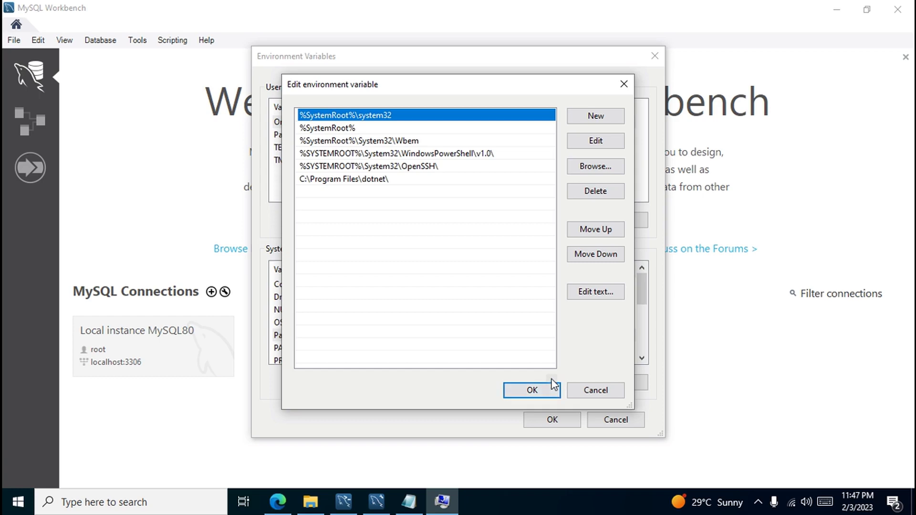
click(593, 120)
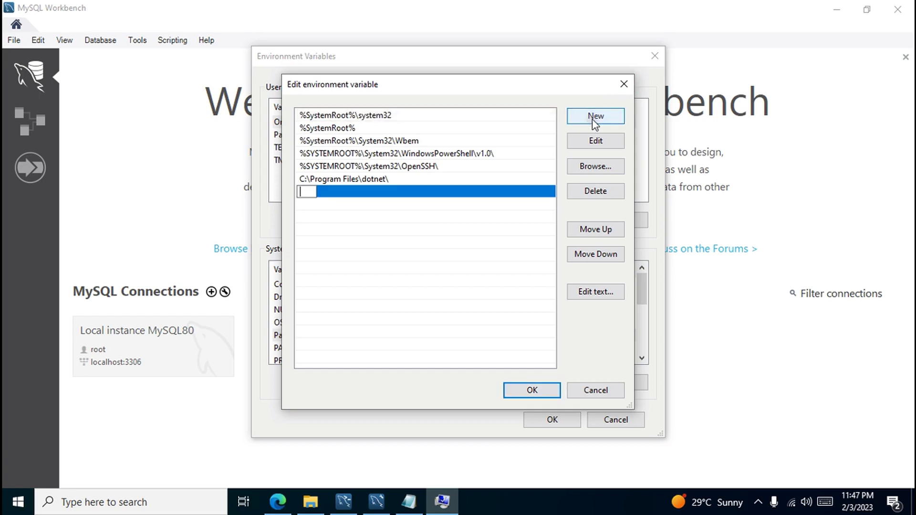
right_click(304, 192)
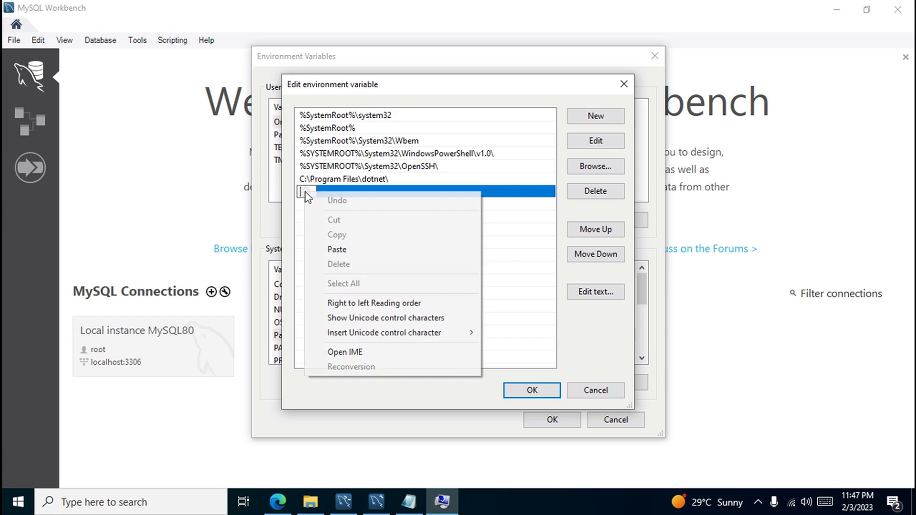
click(347, 250)
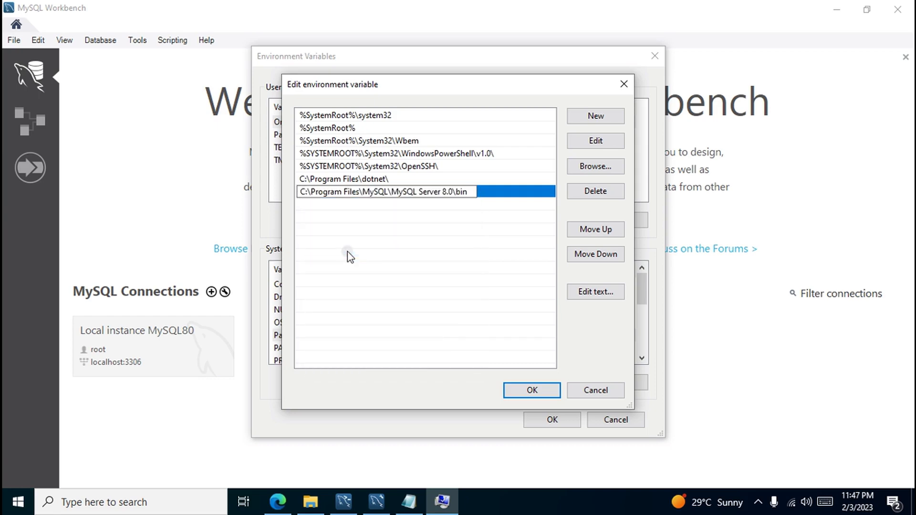
click(534, 394)
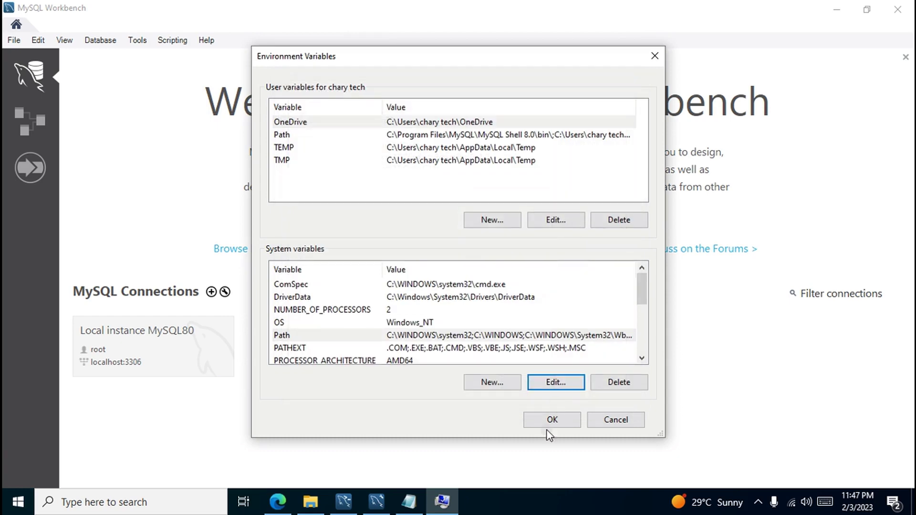
click(556, 422)
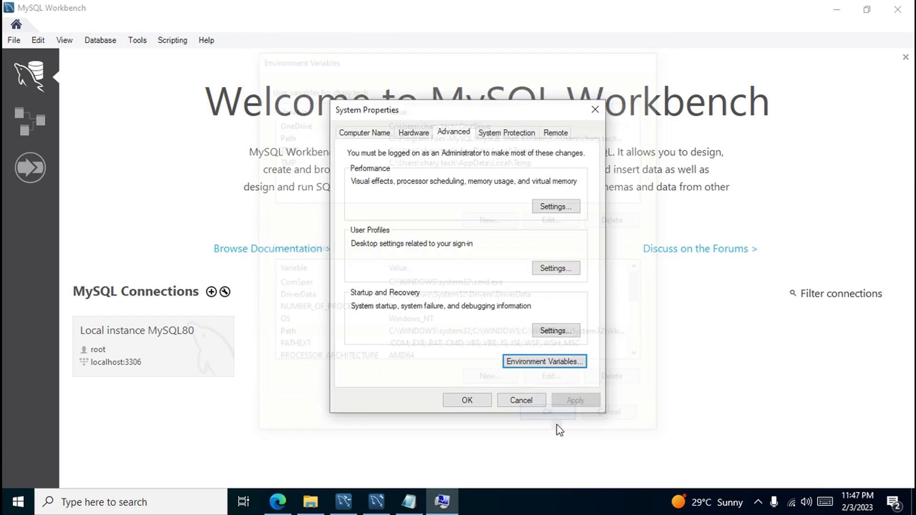
click(467, 401)
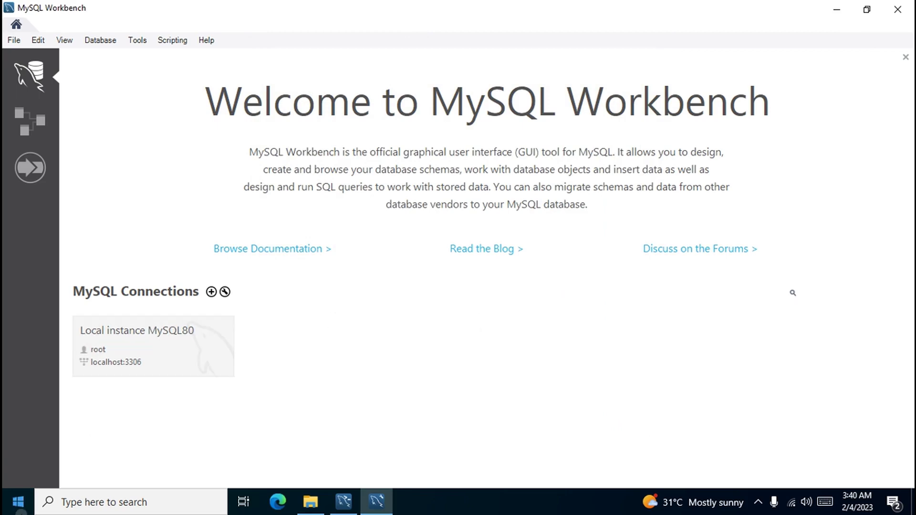
- Switch to Command Prompt and check the installed MySQL version with mysql --version
click(75, 503)
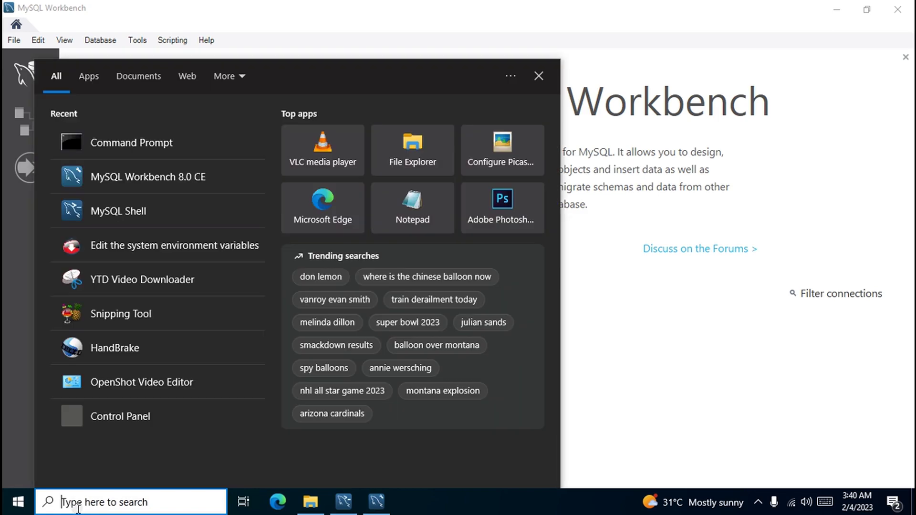
text(cmd)
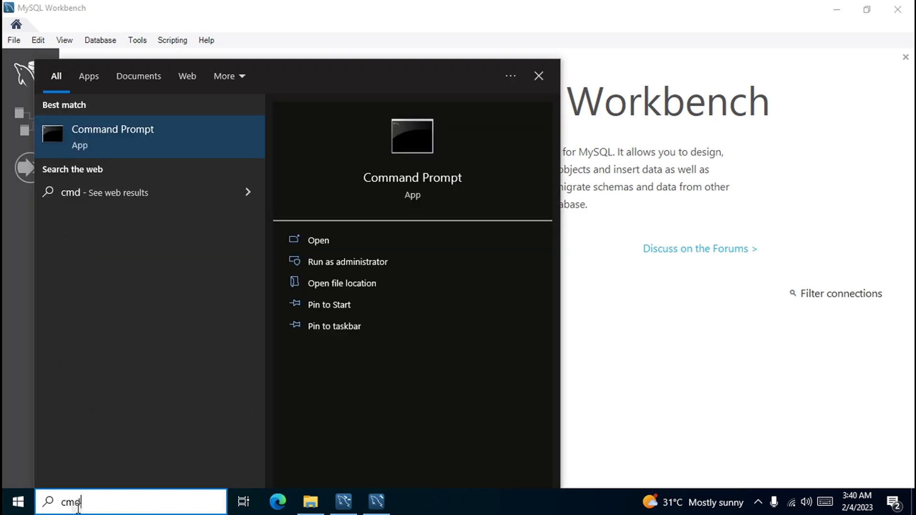
click(134, 139)
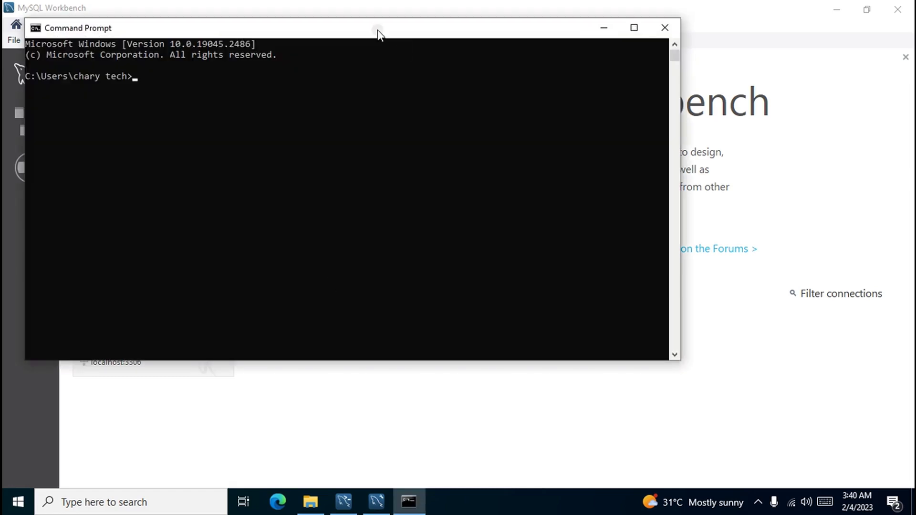
drag(377, 29, 567, 141)
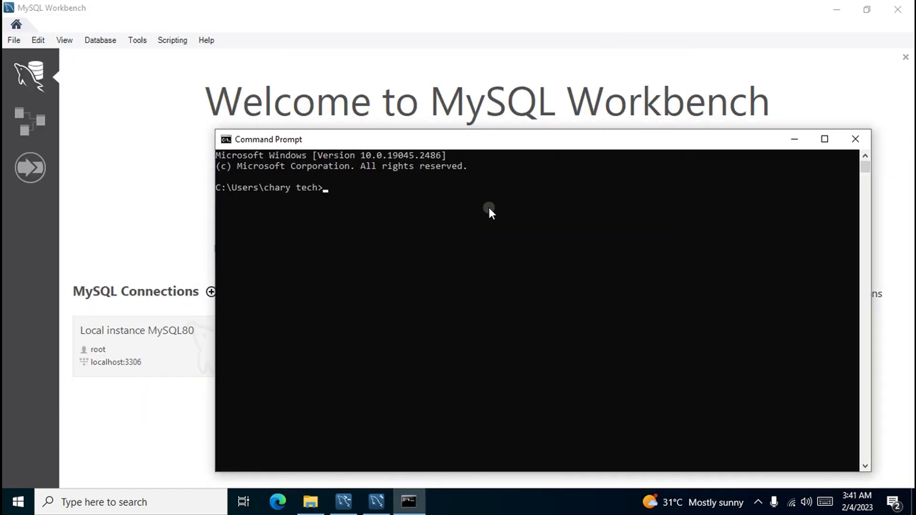
text(mysql --version)
key(Return)
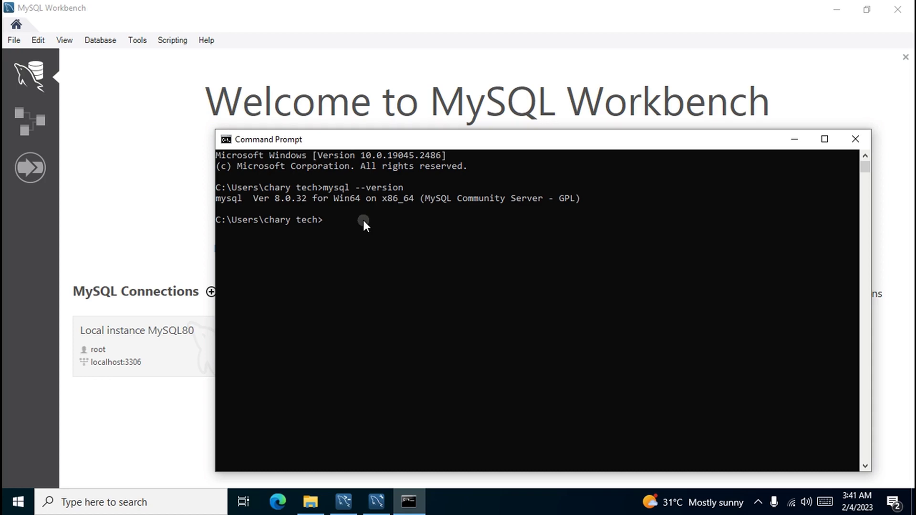
- Log in to the MySQL monitor with mysql -u root -p and enter the root account password
text(mysql -u root -p)
key(Return)
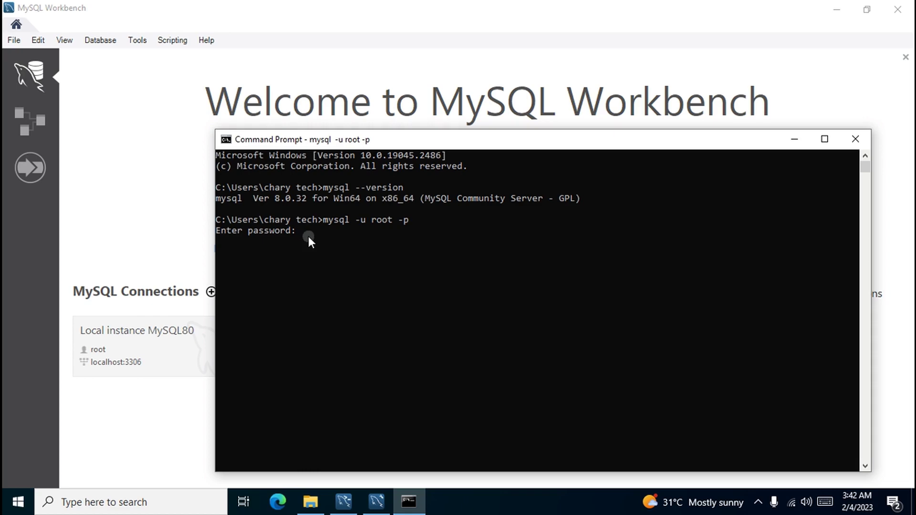
text(******)
key(Return)
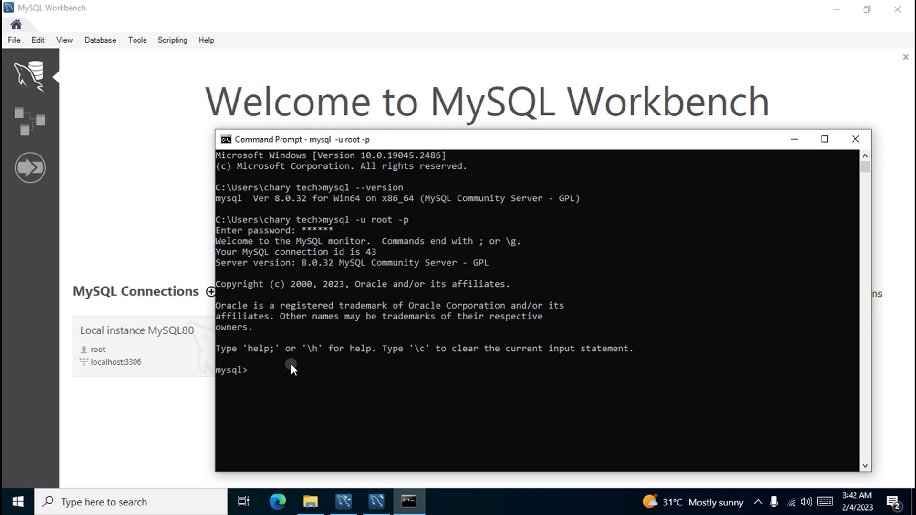
- List the databases on the MySQL server with show databases;
text(show data)
text(bases;)
key(Return)
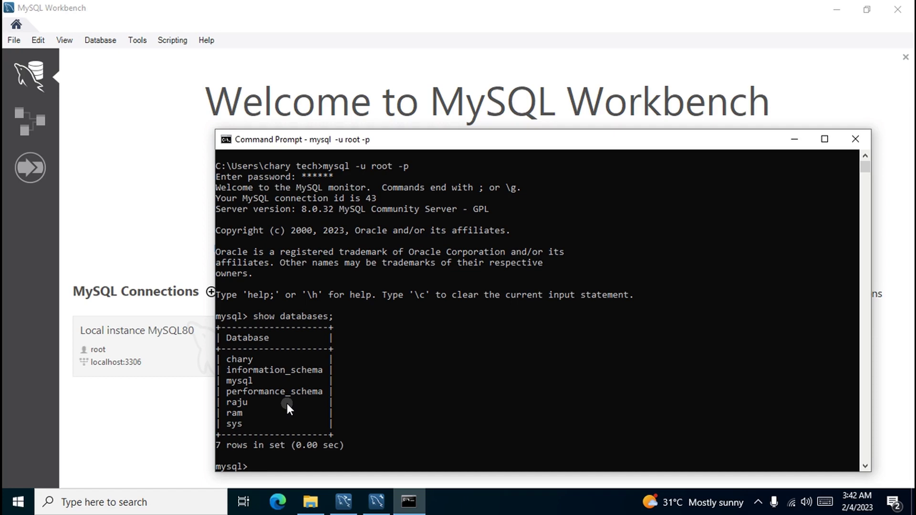
- Create a database named project in the MySQL monitor and list the databases again
text(create database)
text(inf)
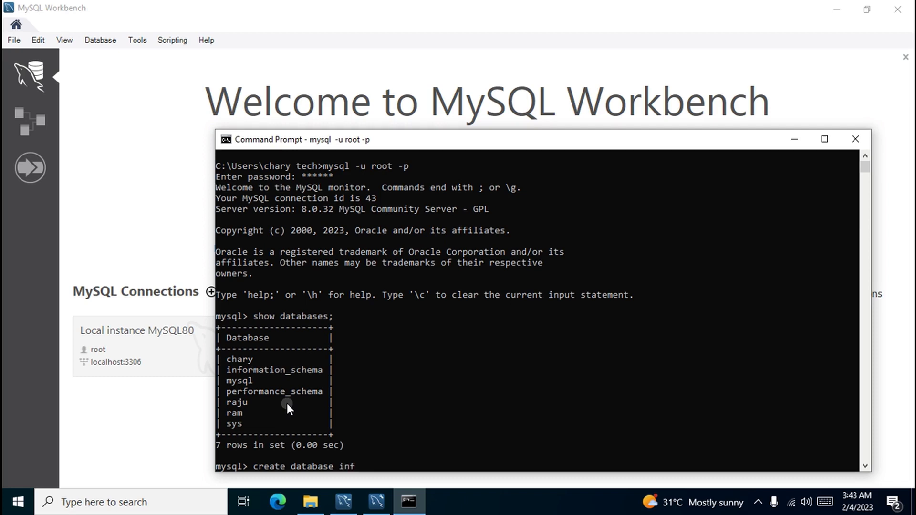
key(BackSpace)
key(BackSpace)
text(project;)
key(Return)
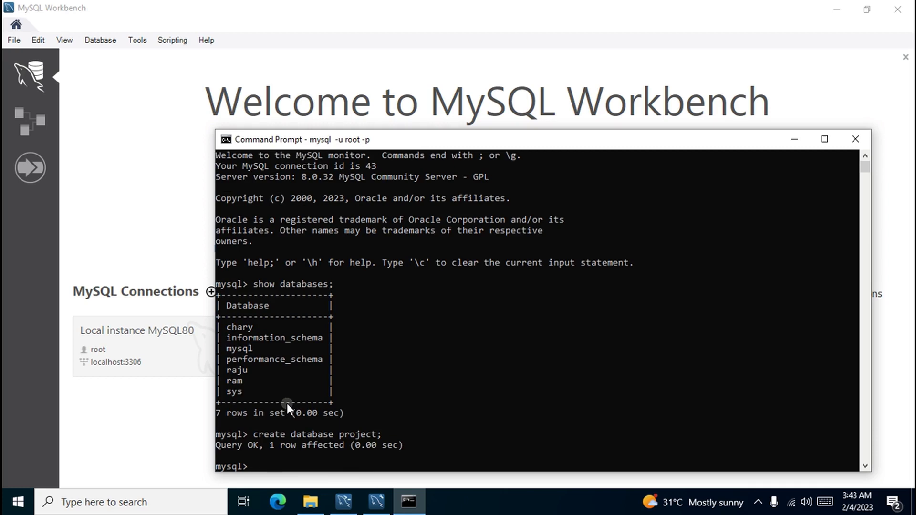
text(show databases;)
key(Return)
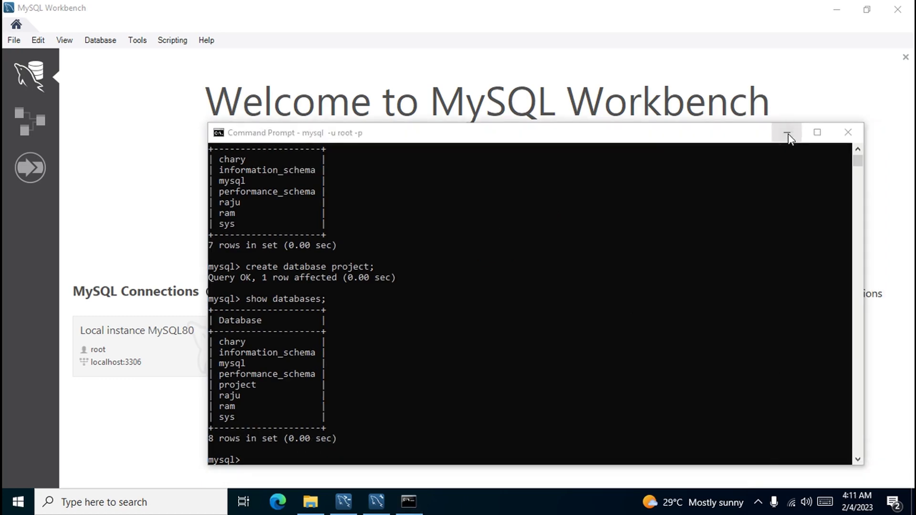
- Minimize Command Prompt and connect MySQL Workbench to the local MySQL80 instance as root, entering the account password
click(787, 133)
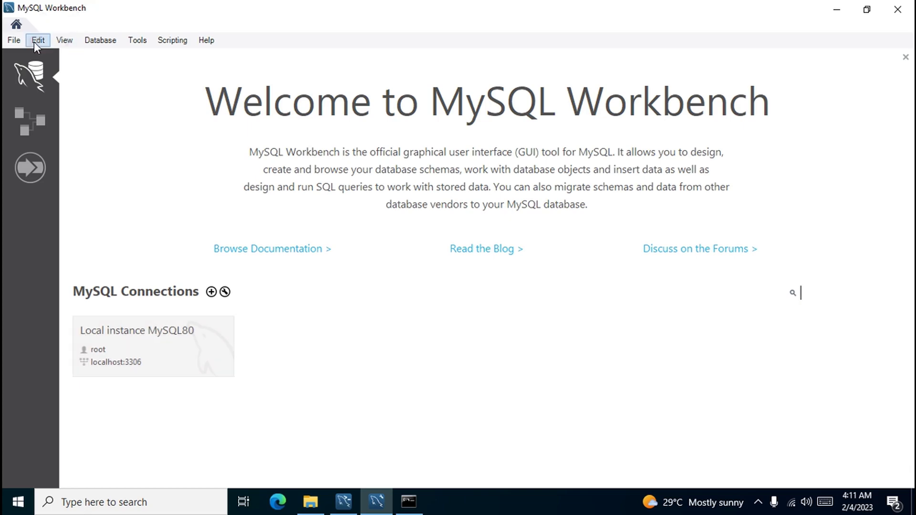
click(101, 41)
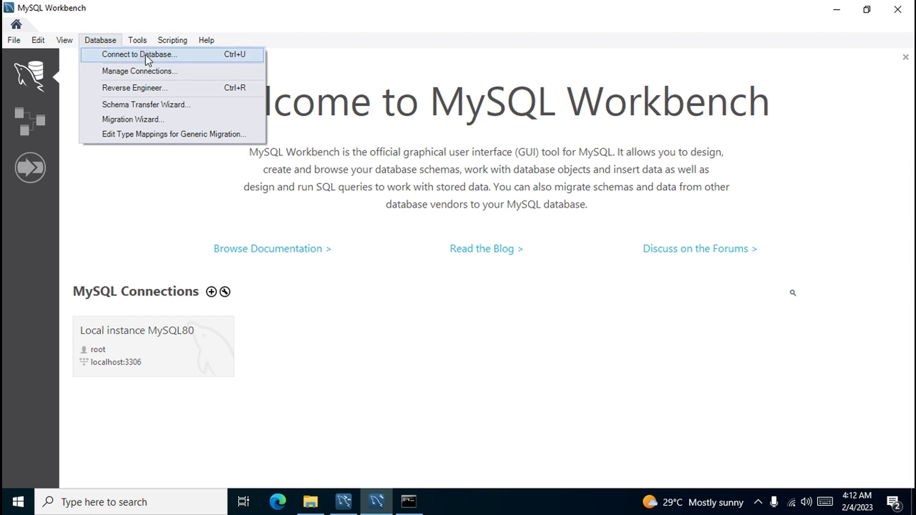
click(270, 13)
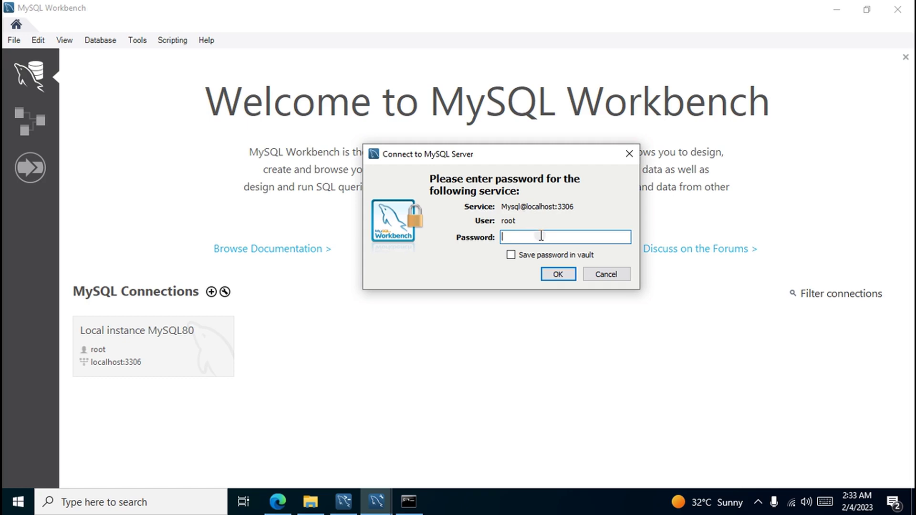
text(******)
key(Return)
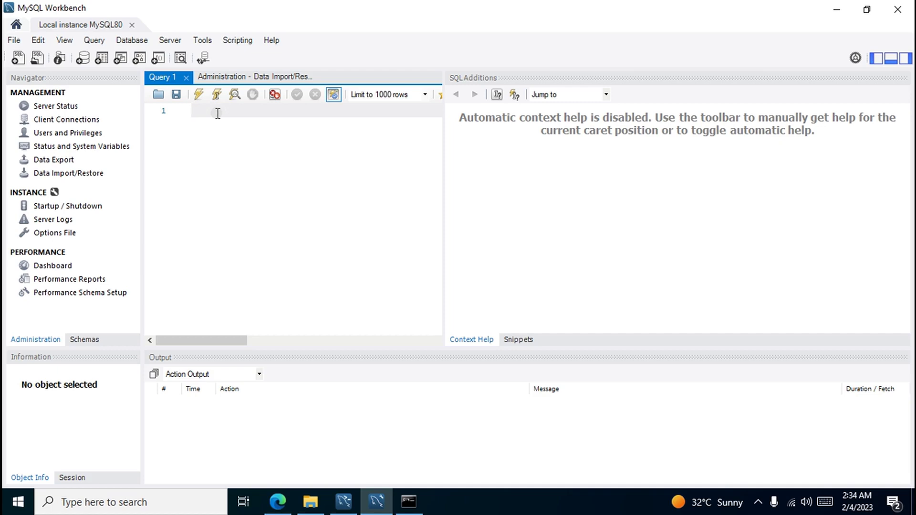
- Start writing an SQL statement on the first line of the Query 1 editor
text(v)
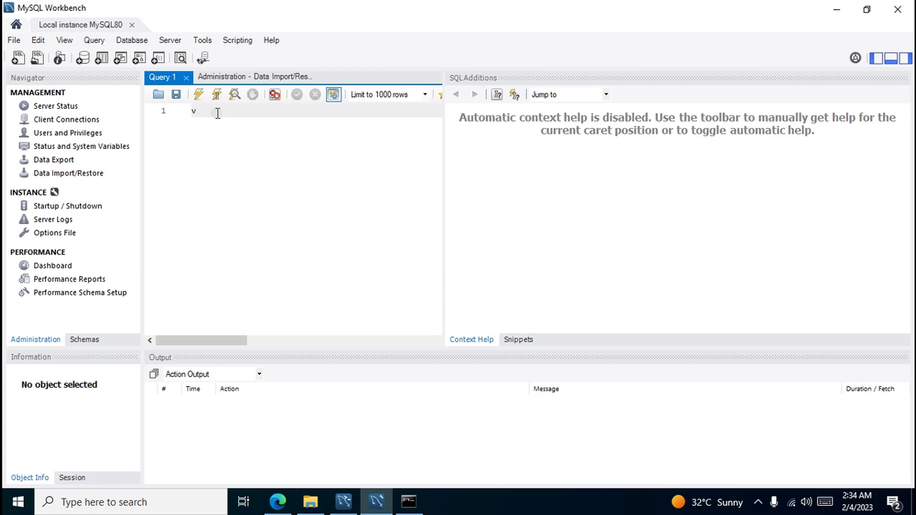